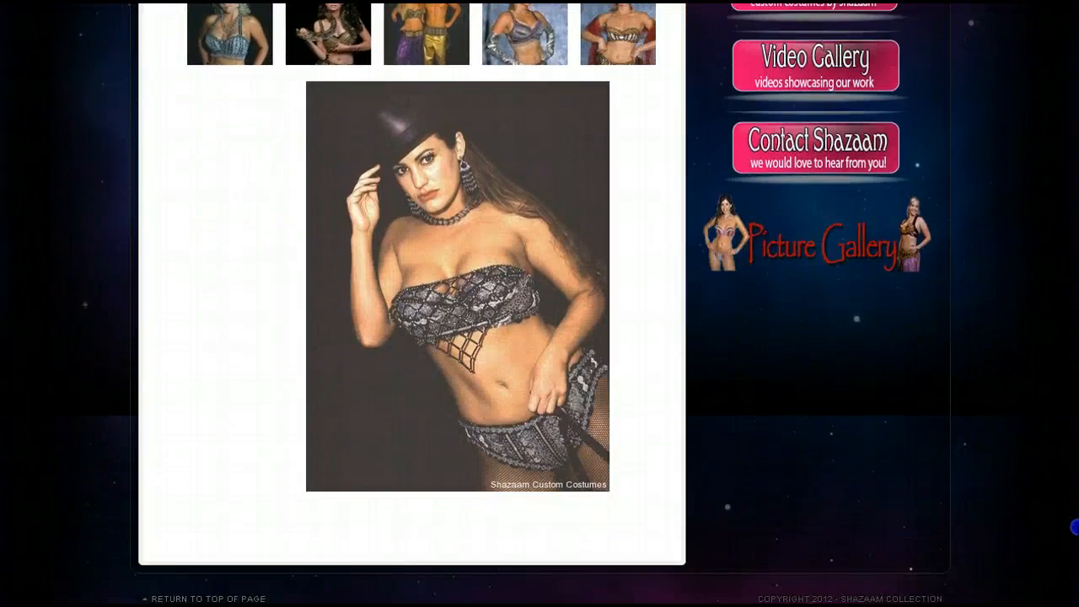
# - Look over the Picture Gallery page and return to the site's Home page
pyautogui.scroll(3, 1075, 526)
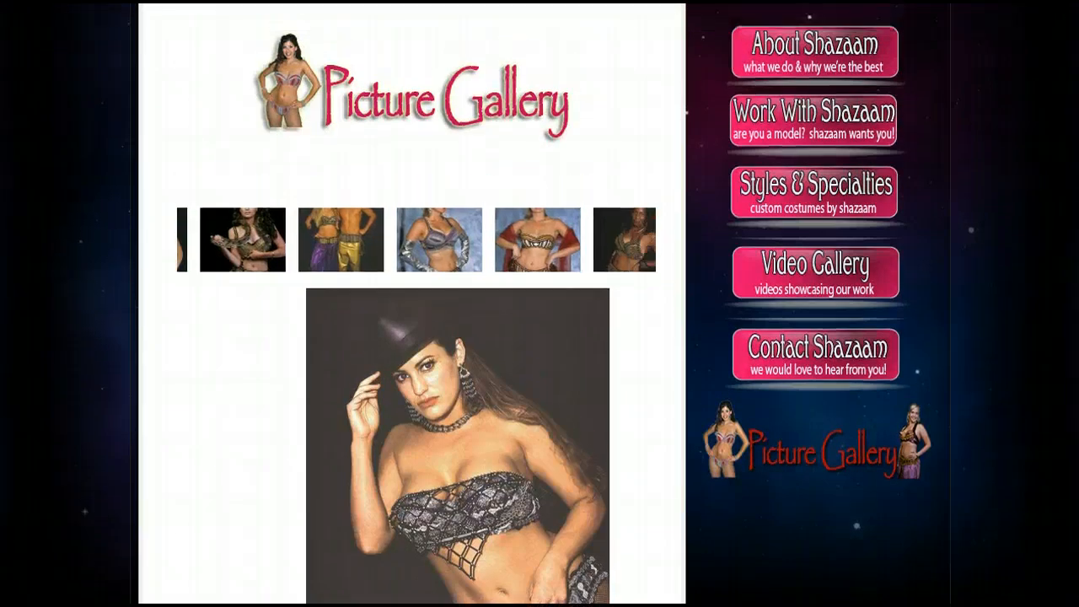
pyautogui.scroll(1, 1075, 527)
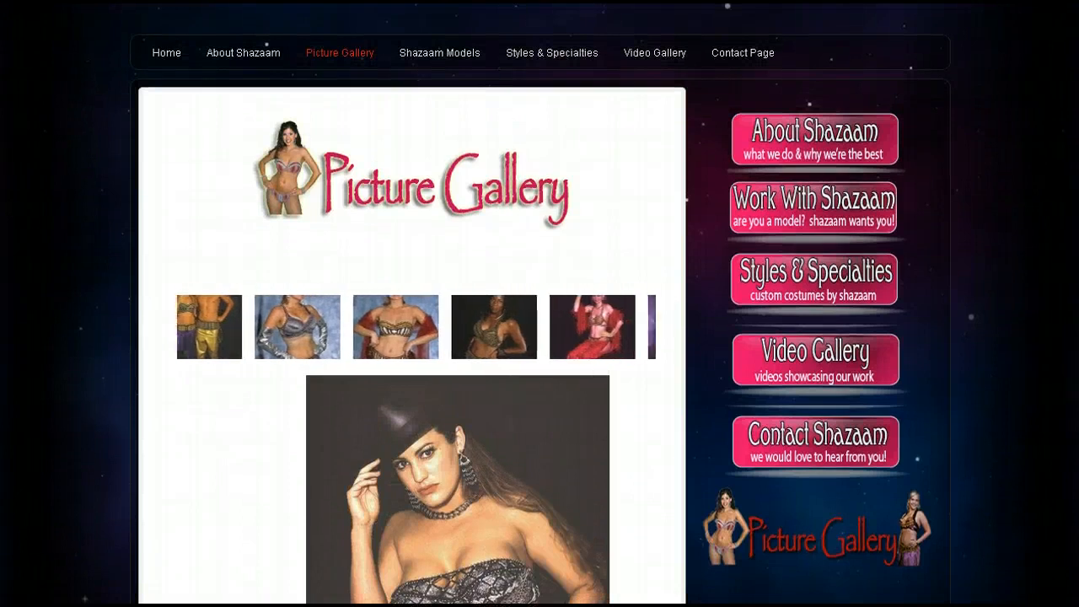
pyautogui.scroll(1, 1076, 288)
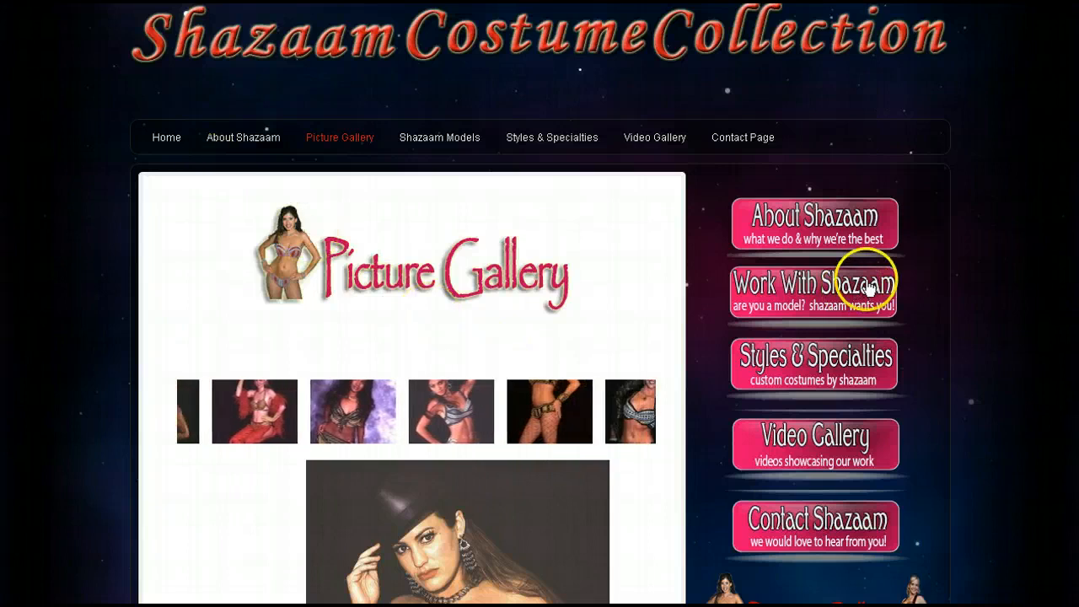
pyautogui.scroll(-1, 540, 337)
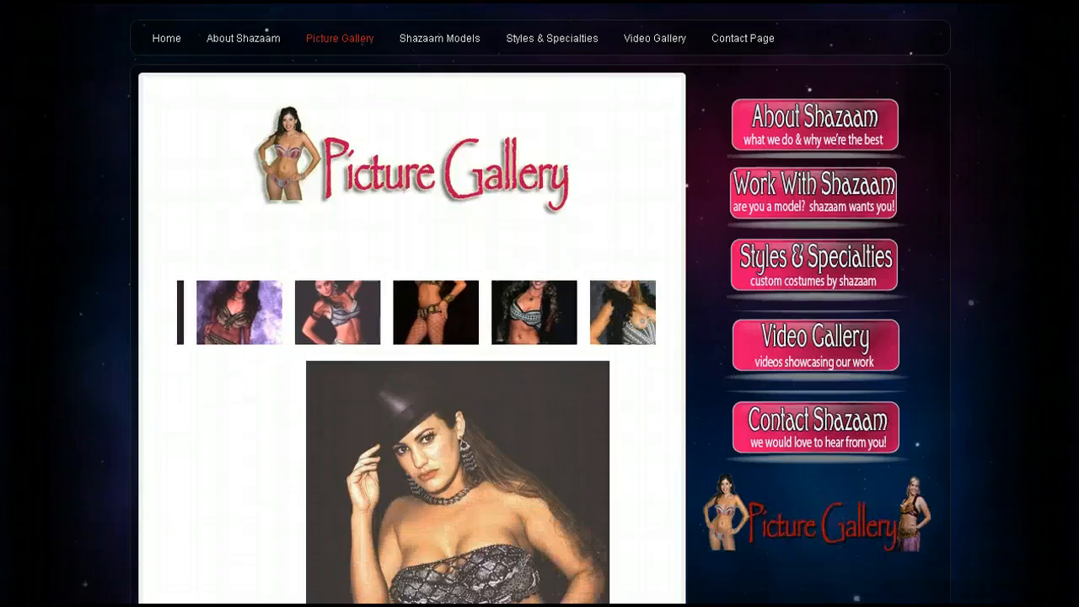
pyautogui.scroll(1, 540, 338)
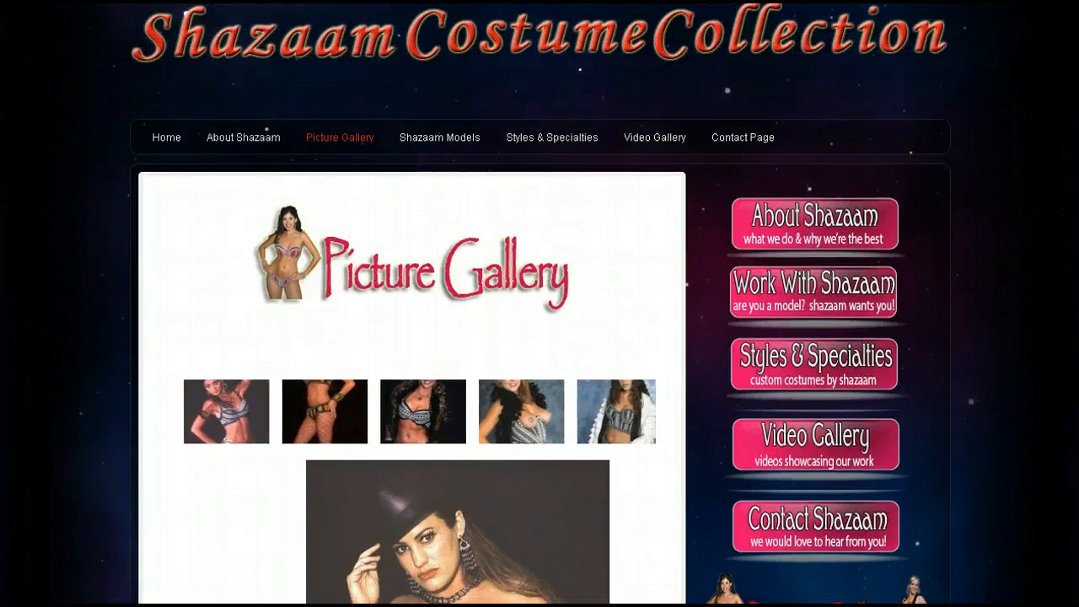
pyautogui.click(174, 145)
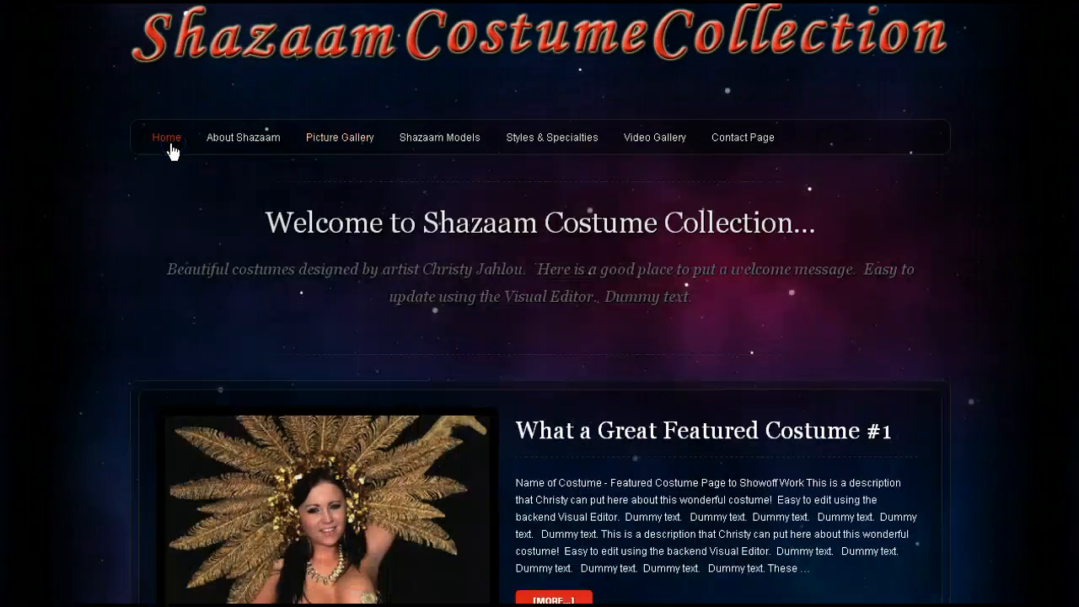
pyautogui.moveTo(1076, 324)
pyautogui.mouseDown()
pyautogui.moveTo(1057, 476)
pyautogui.moveTo(1076, 324)
pyautogui.mouseUp()
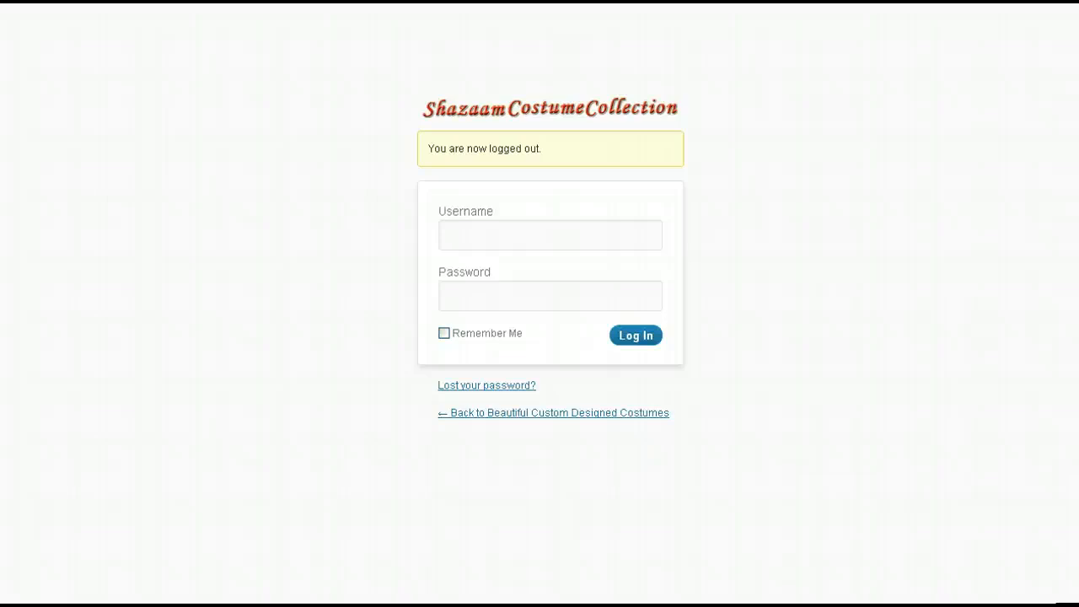
# - Log in to the site's admin area as SiteAdmin with the account password
pyautogui.click(627, 232)
pyautogui.write('Site')
pyautogui.press('Down')
pyautogui.press('Tab')
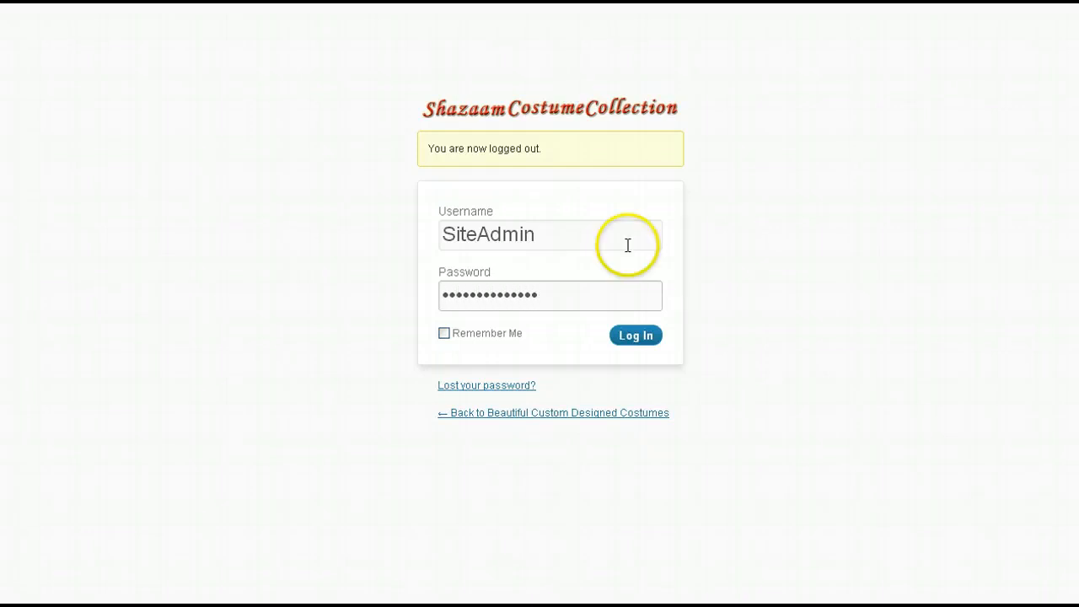
pyautogui.click(653, 341)
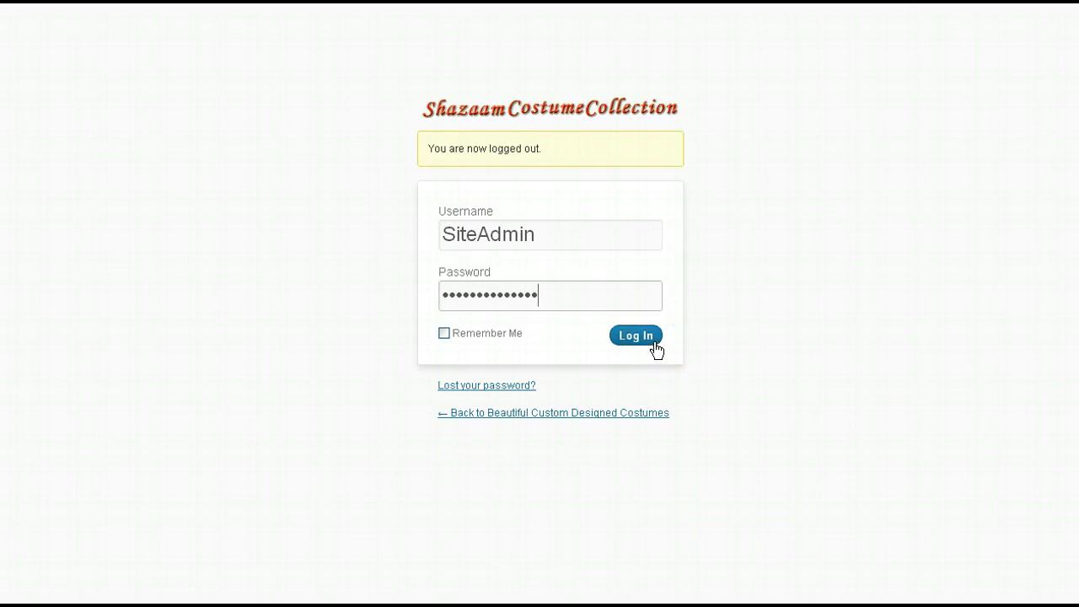
pyautogui.click(654, 344)
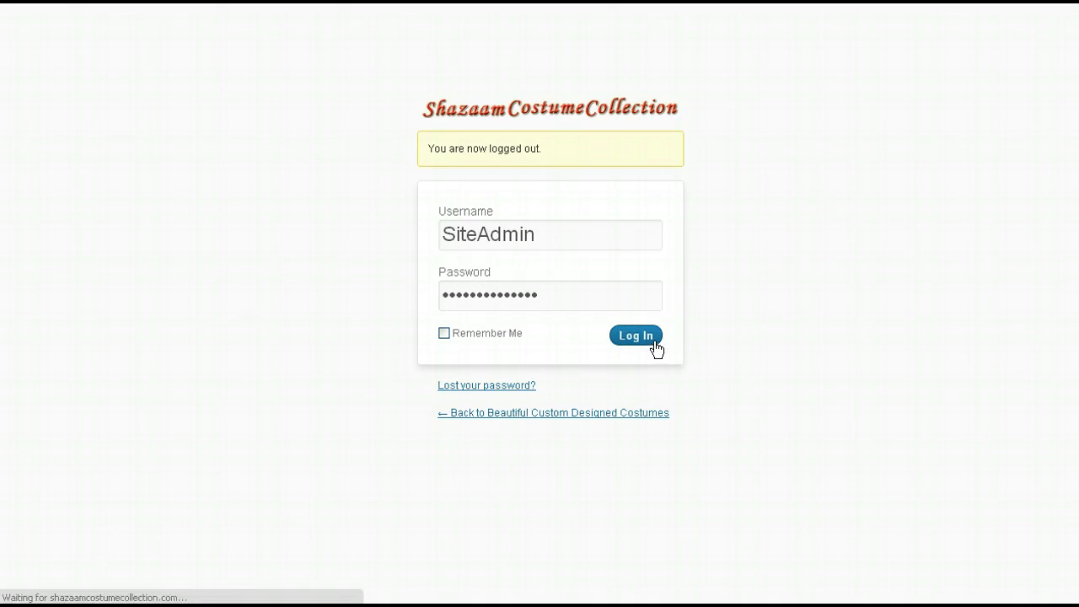
pyautogui.click(655, 344)
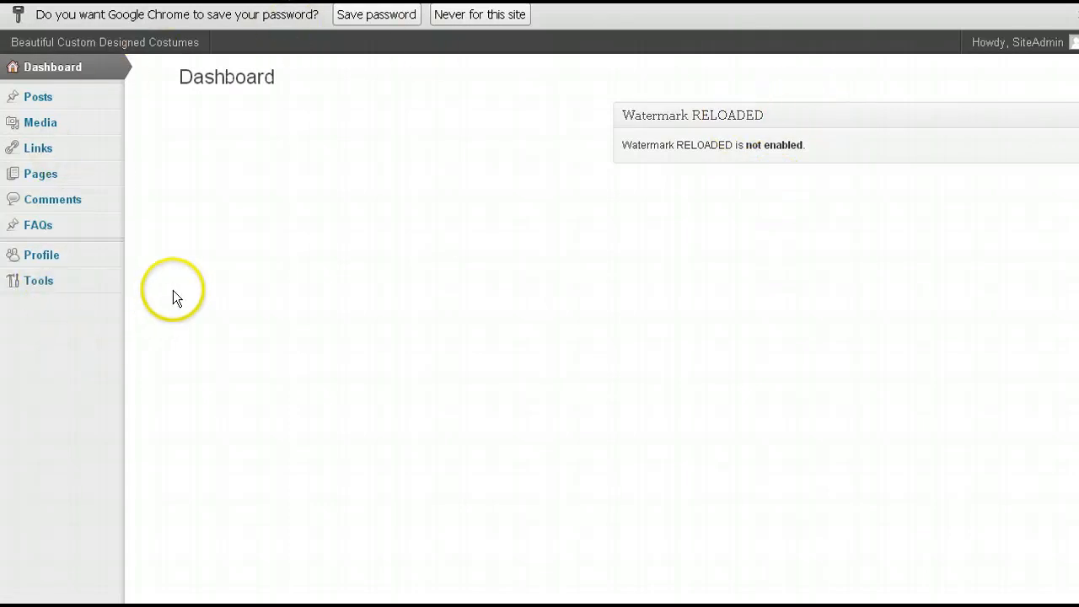
# - View the public home page, return to the dashboard and decline saving the password for this site
pyautogui.click(405, 443)
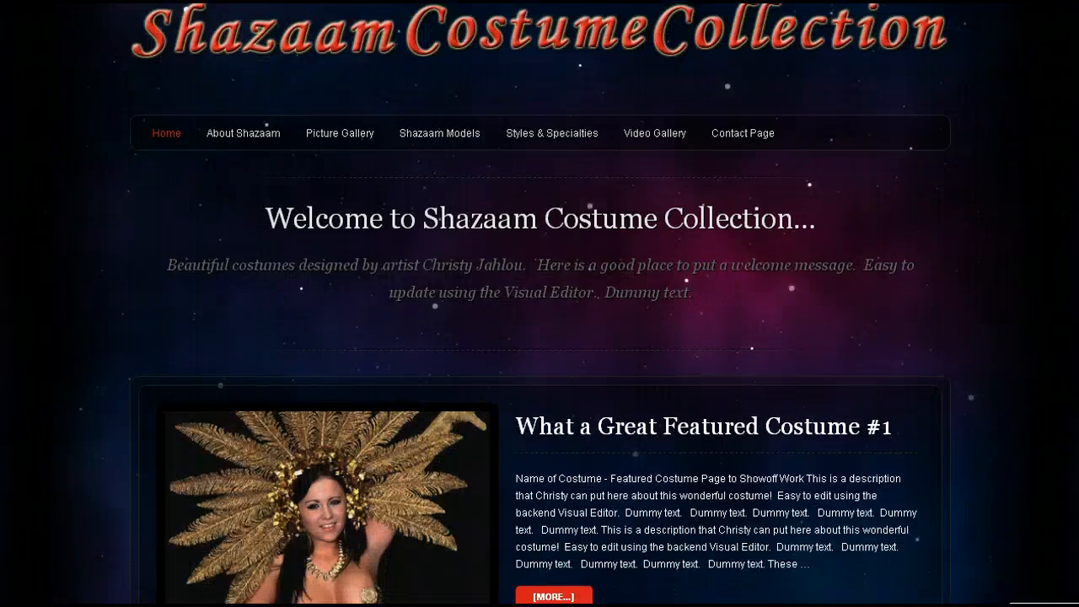
pyautogui.scroll(-1, 404, 443)
pyautogui.scroll(-2, 1074, 445)
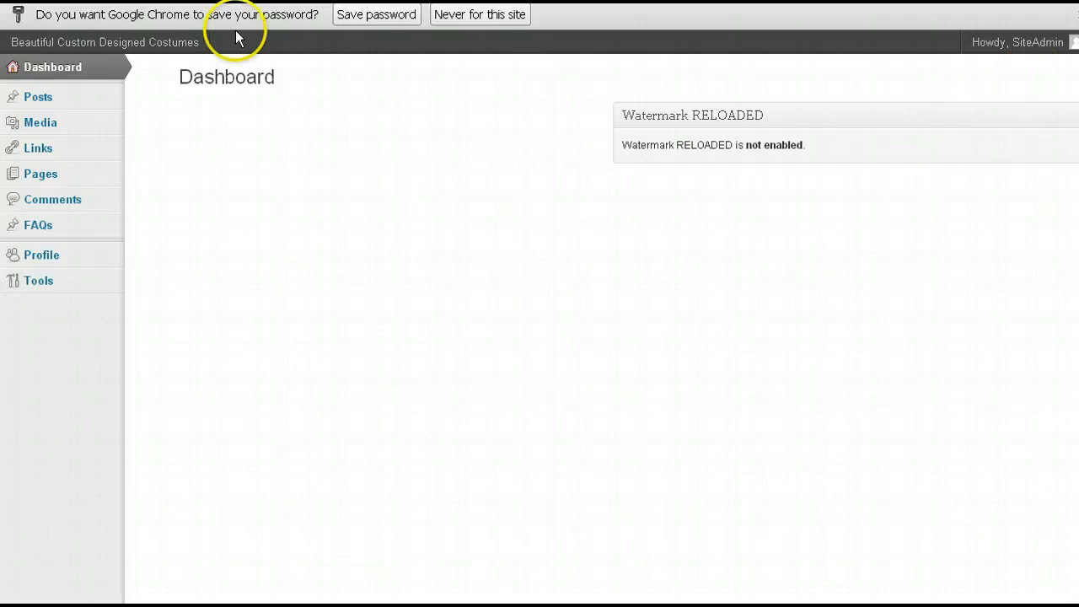
pyautogui.click(160, 2)
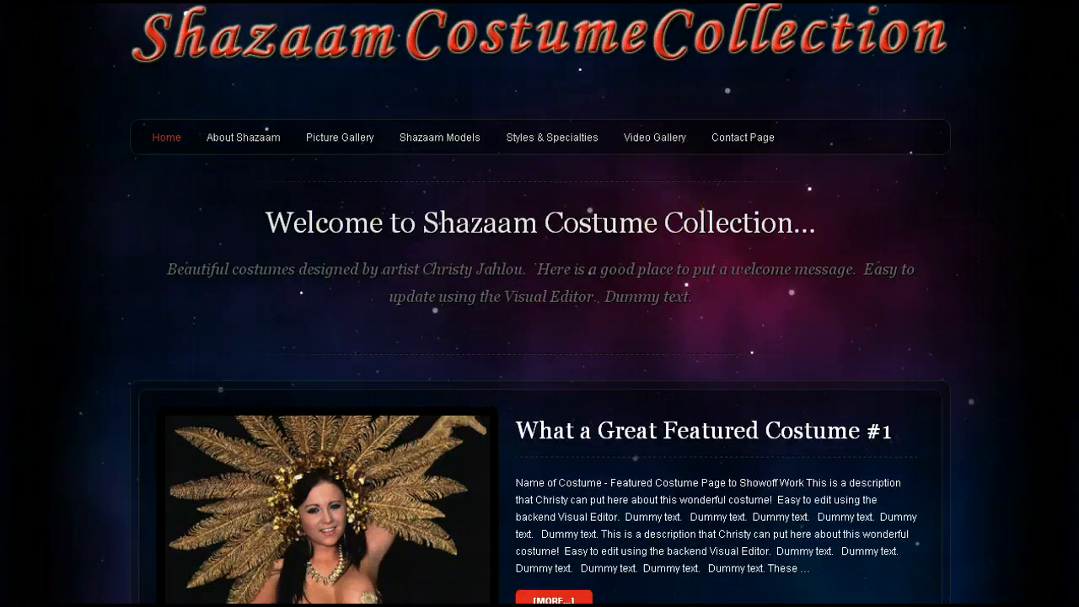
pyautogui.click(105, 1)
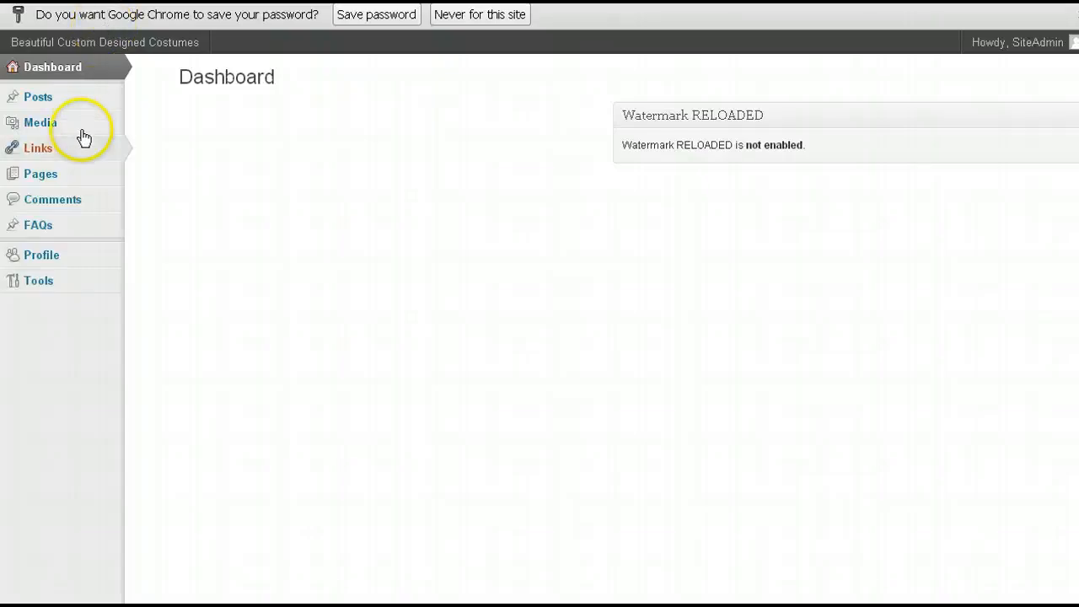
pyautogui.moveTo(81, 181)
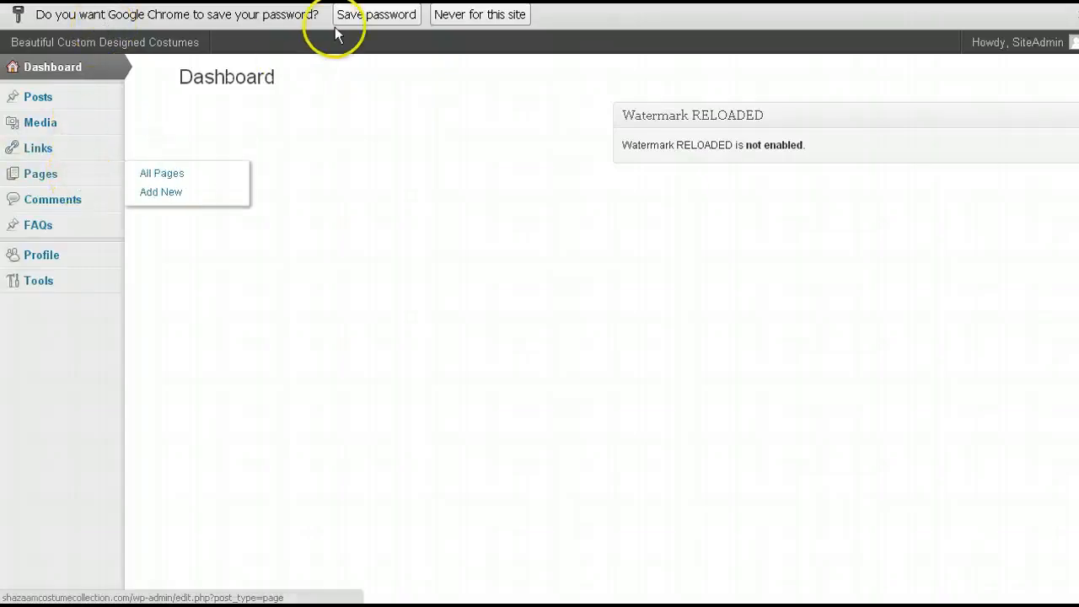
pyautogui.click(510, 22)
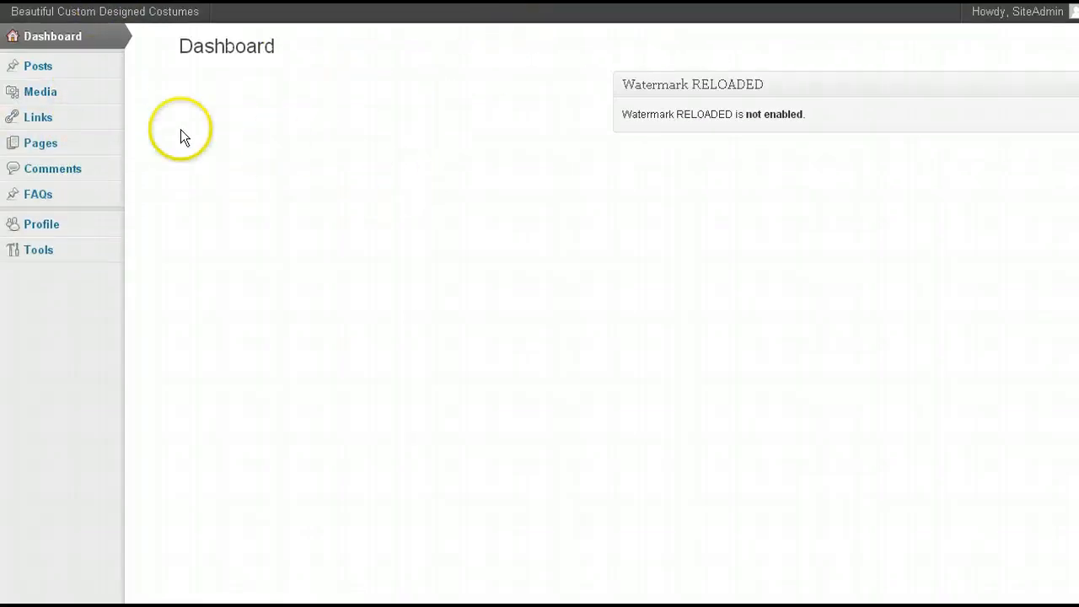
pyautogui.click(220, 2)
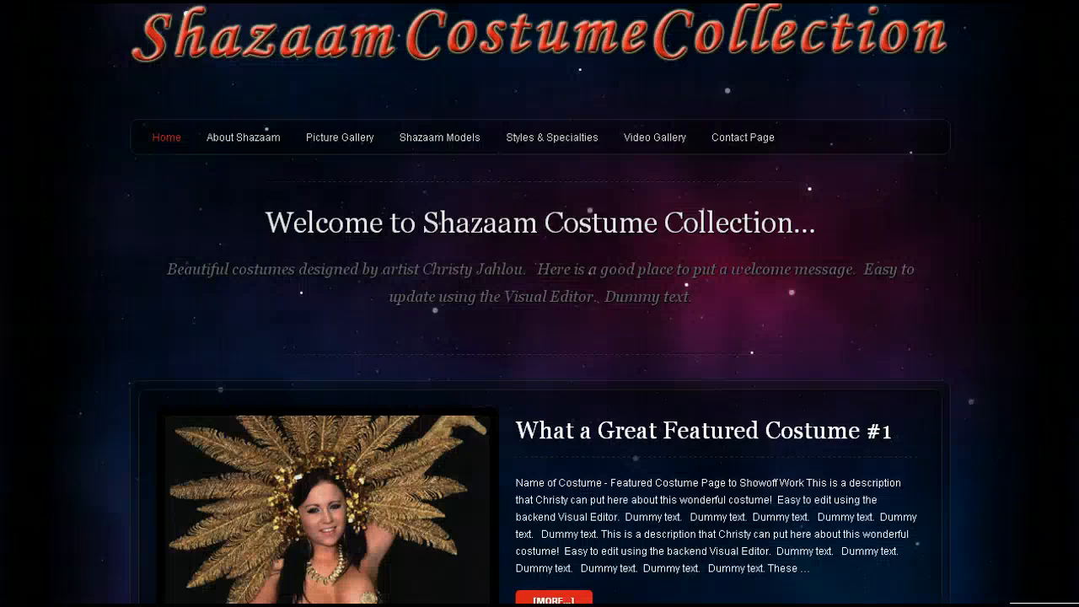
pyautogui.click(93, 2)
pyautogui.moveTo(51, 72)
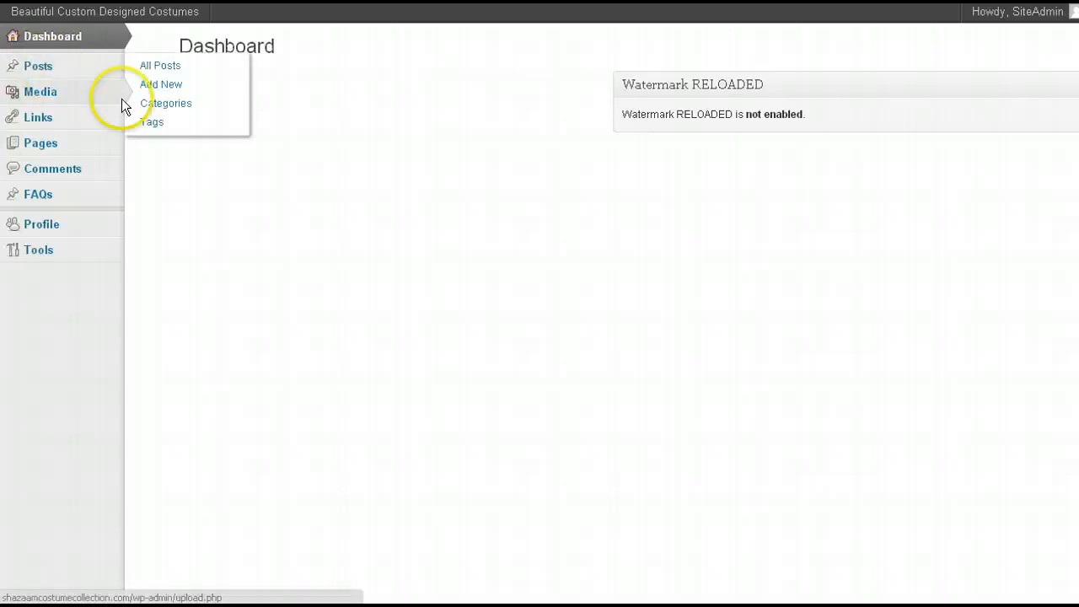
pyautogui.click(221, 1)
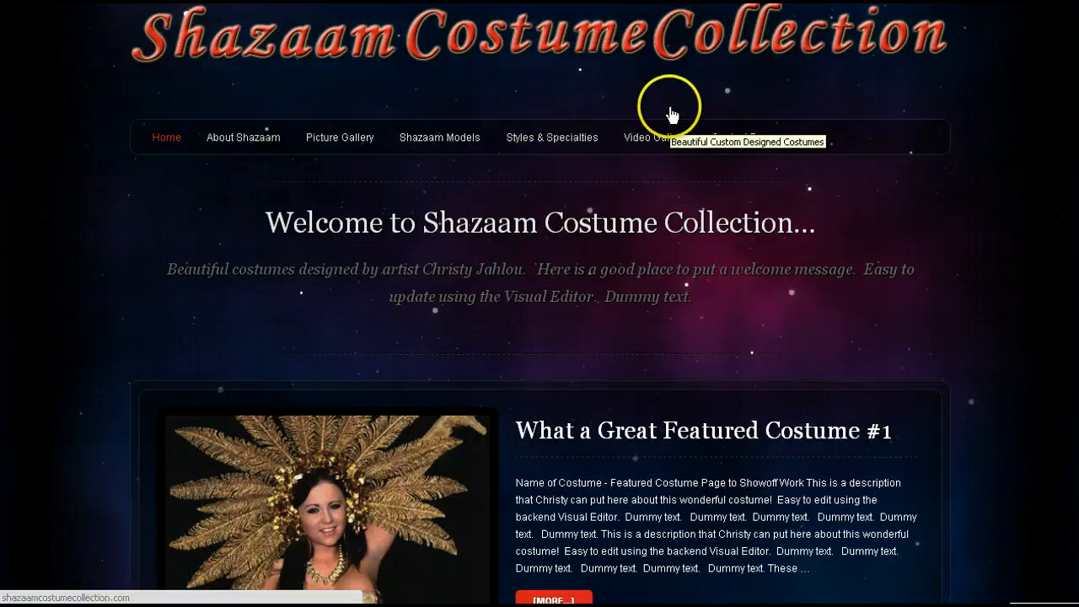
pyautogui.click(93, 2)
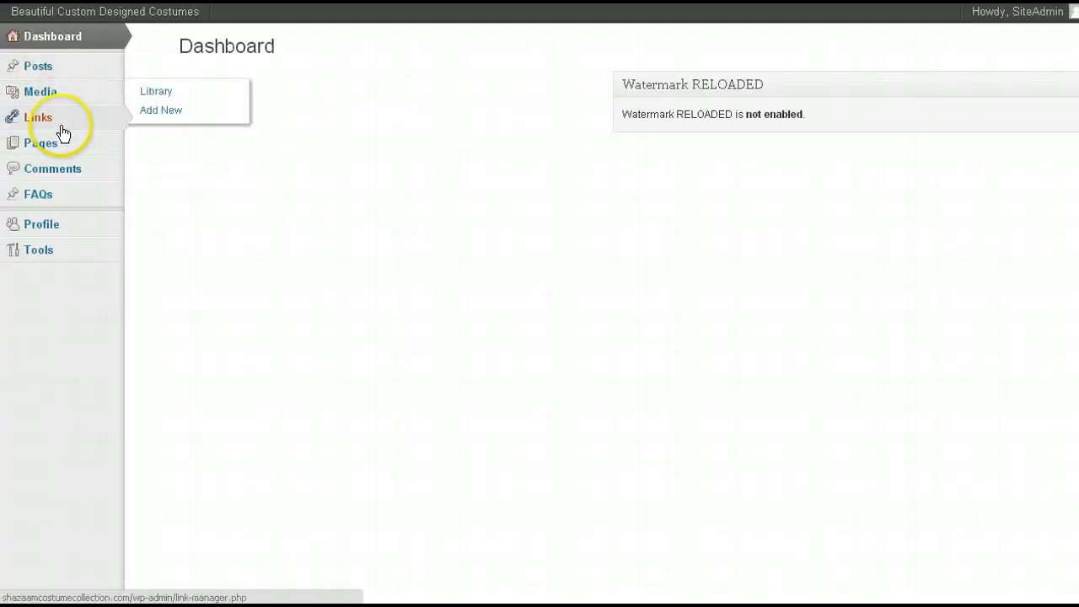
# - Reload the public site while logged in, go to the About Shazaam page and open it for editing
pyautogui.click(50, 1)
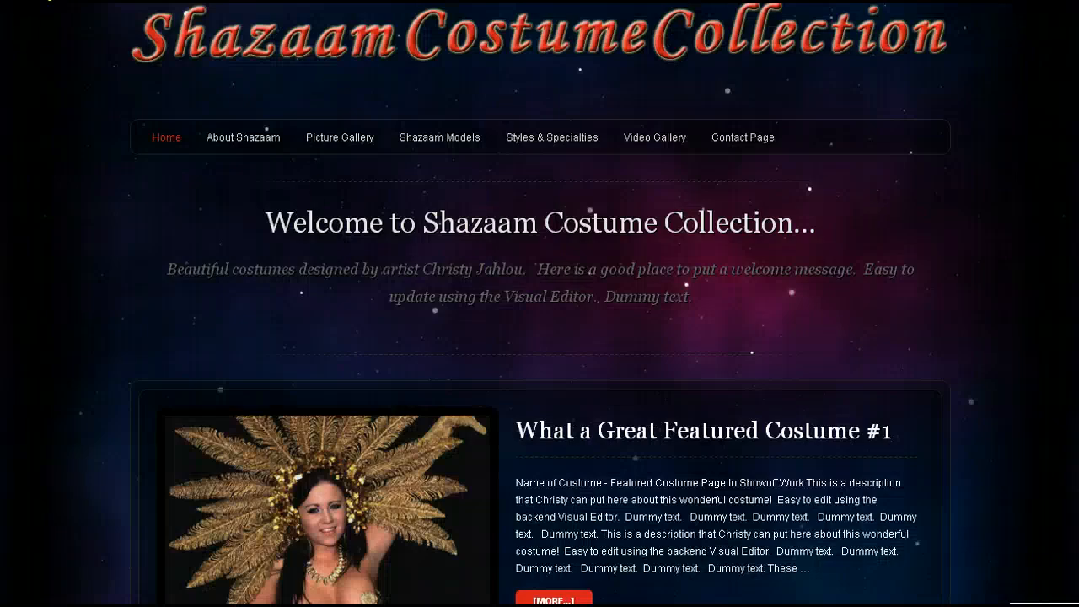
pyautogui.press('F5')
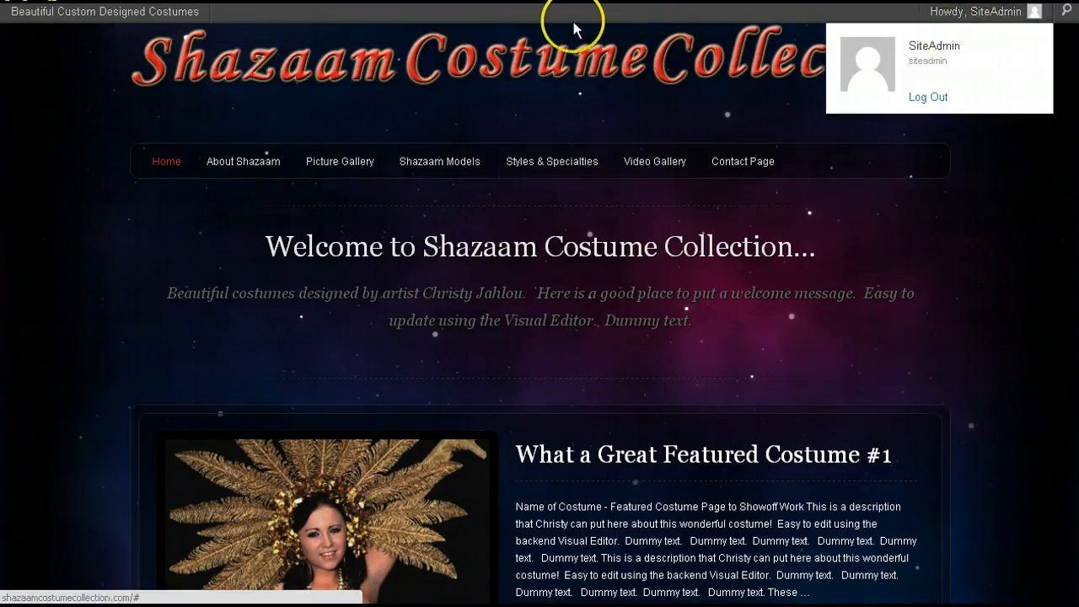
pyautogui.click(243, 160)
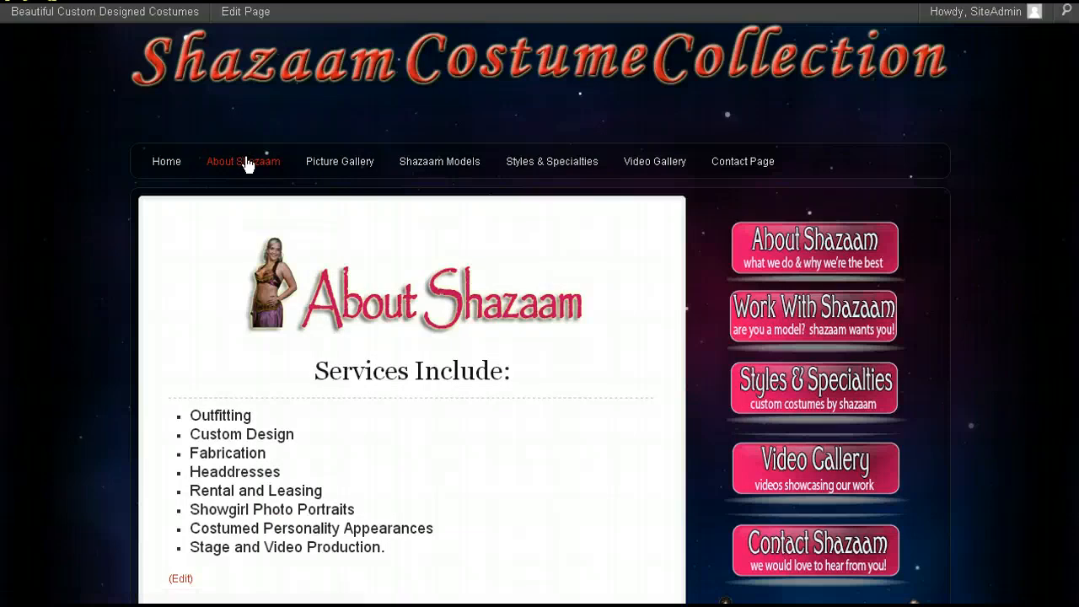
pyautogui.click(254, 20)
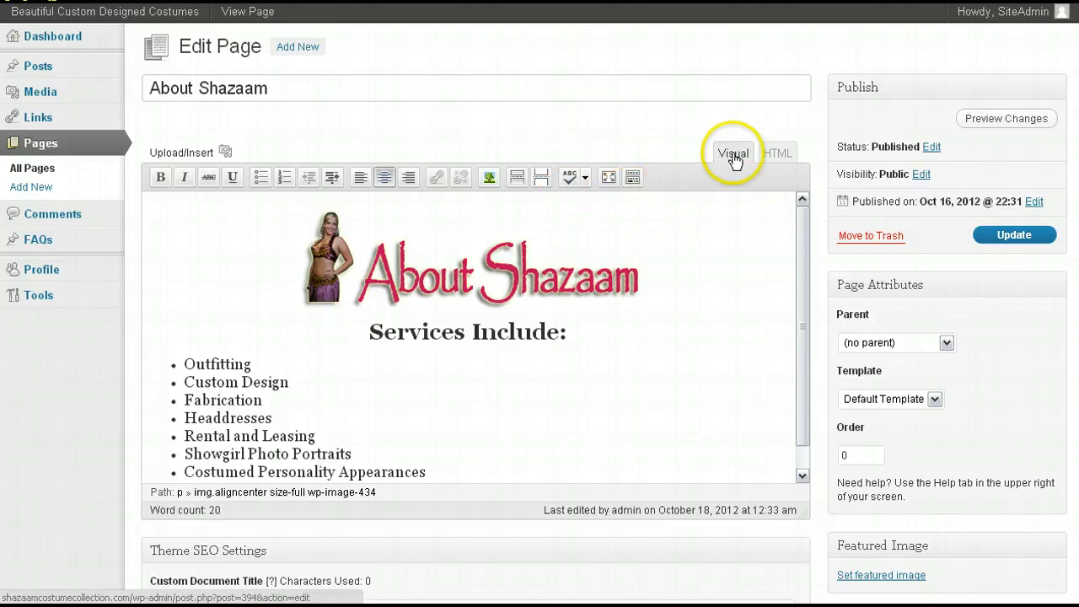
# - Keep the page editor in Visual mode and show its second row of formatting tools
pyautogui.click(777, 145)
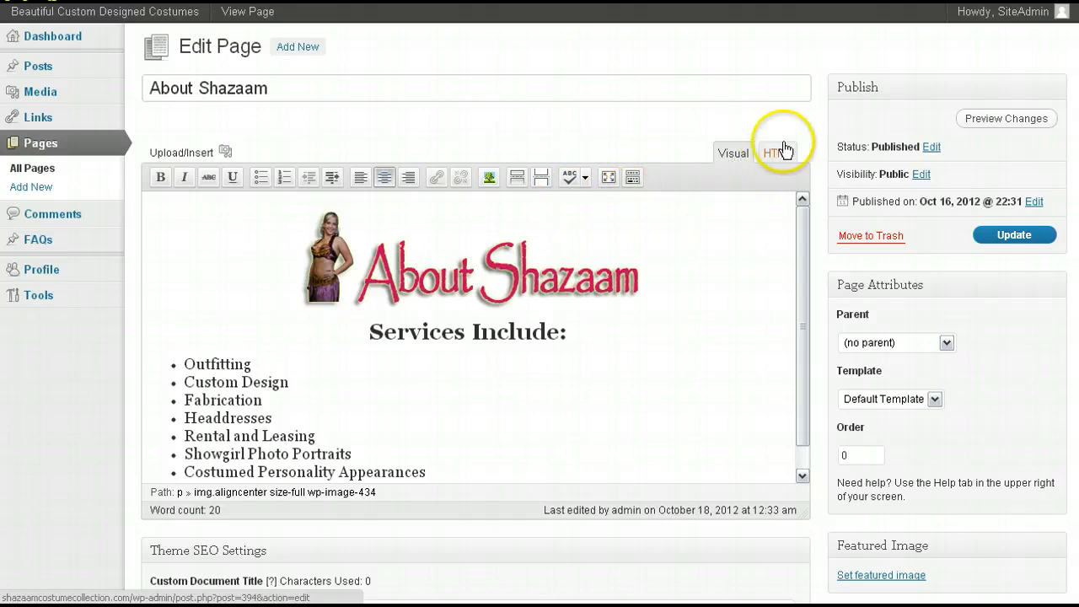
pyautogui.click(733, 160)
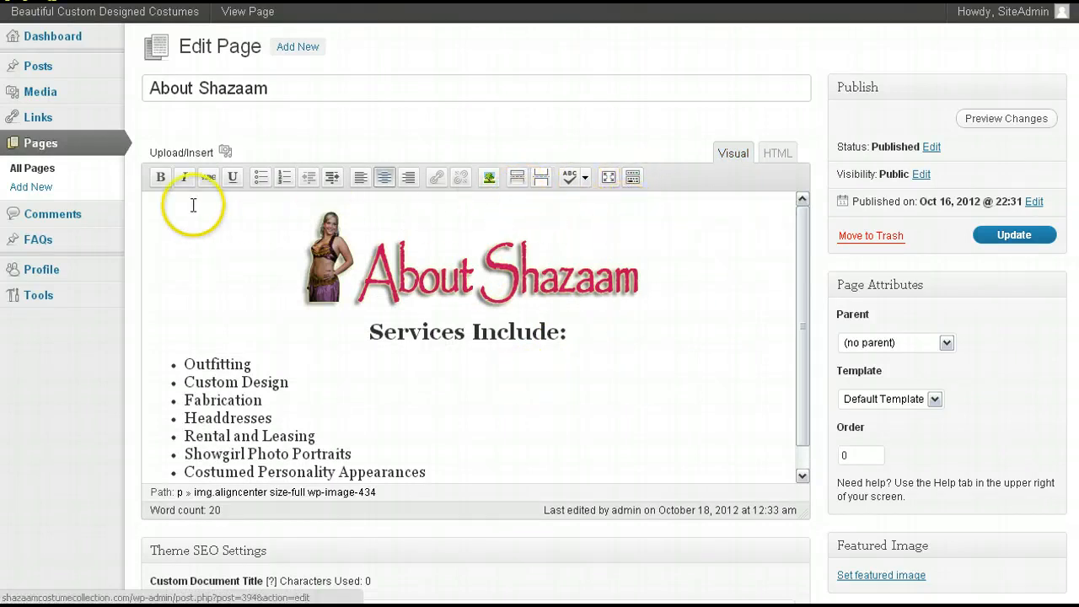
pyautogui.click(634, 181)
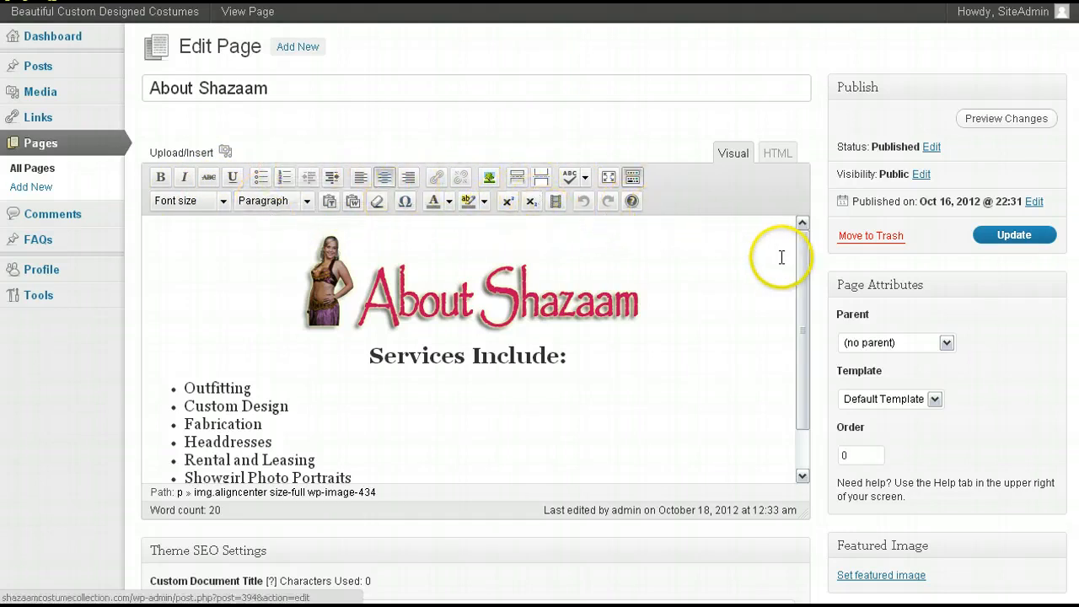
# - Add a paragraph reading "Add your own text." directly below the "Services Include:" heading
pyautogui.moveTo(801, 273); pyautogui.dragTo(805, 342)
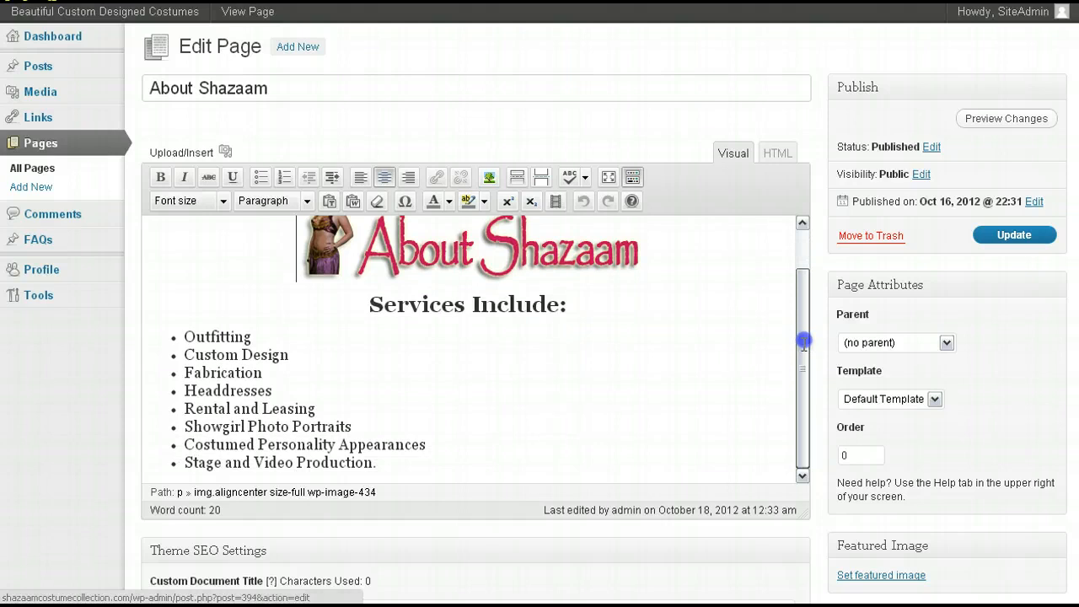
pyautogui.click(625, 301)
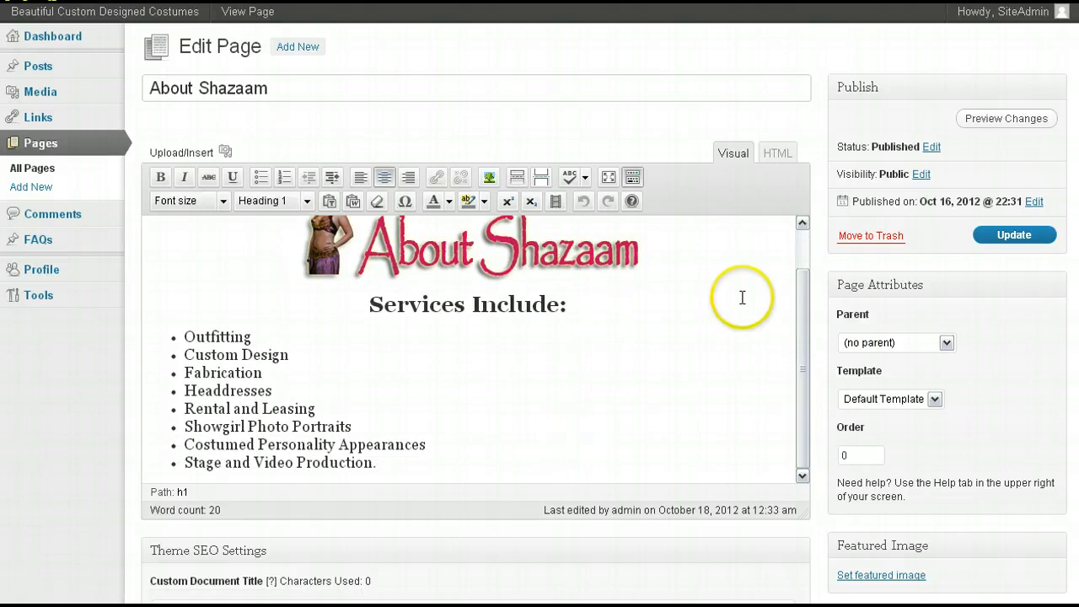
pyautogui.press('Return')
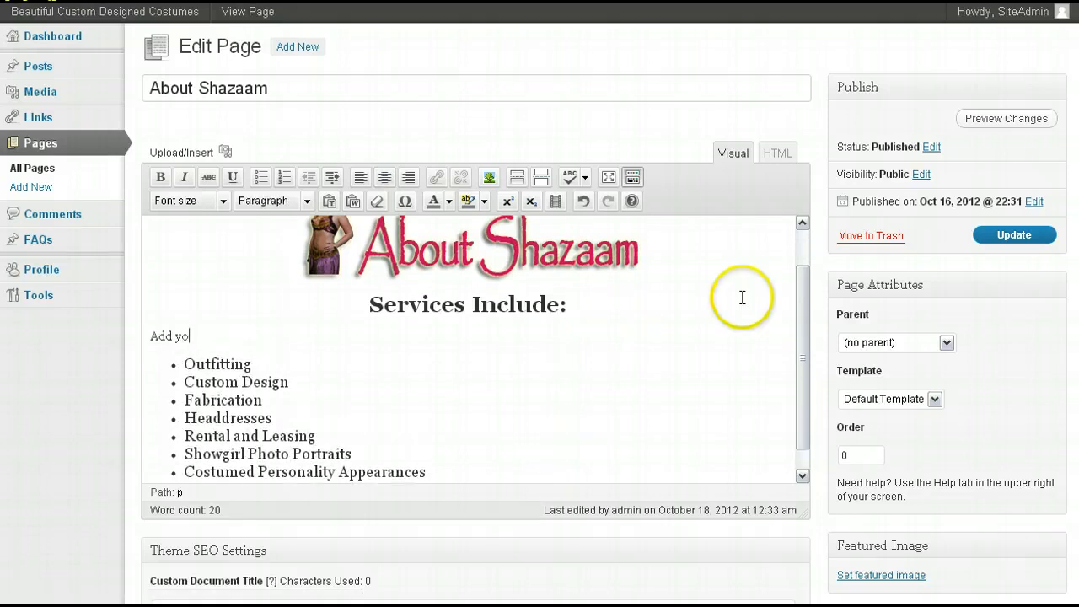
pyautogui.write('Add your own text.')
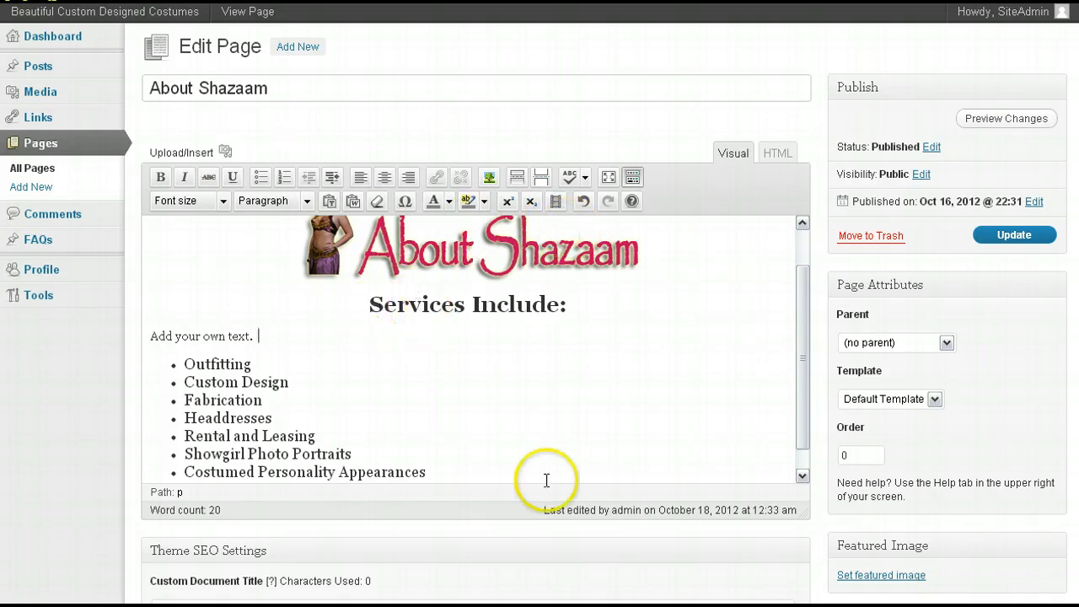
# - Start a new line below the services list and upload the image "antoinnet58 (500 x 752)" from the galleryimagesreized folder as page media
pyautogui.click(802, 476)
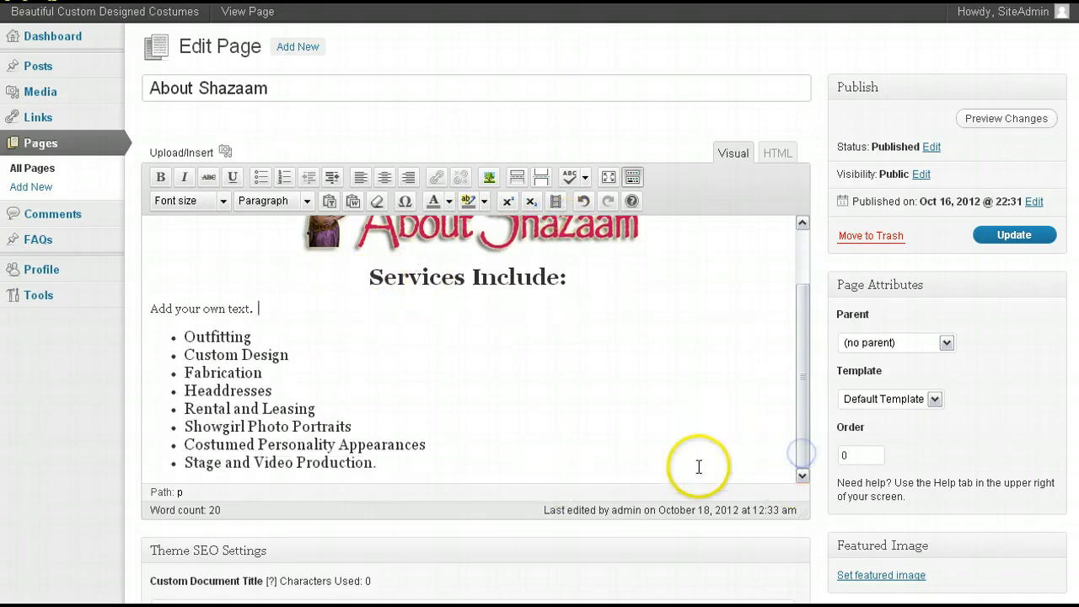
pyautogui.click(696, 468)
pyautogui.press('Return')
pyautogui.press('Return')
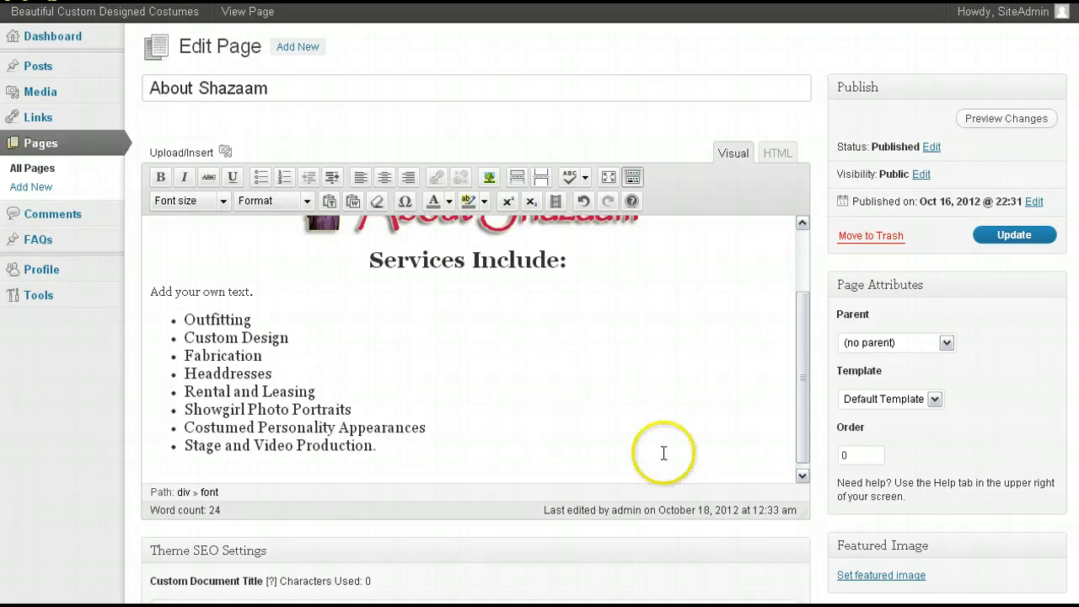
pyautogui.click(226, 152)
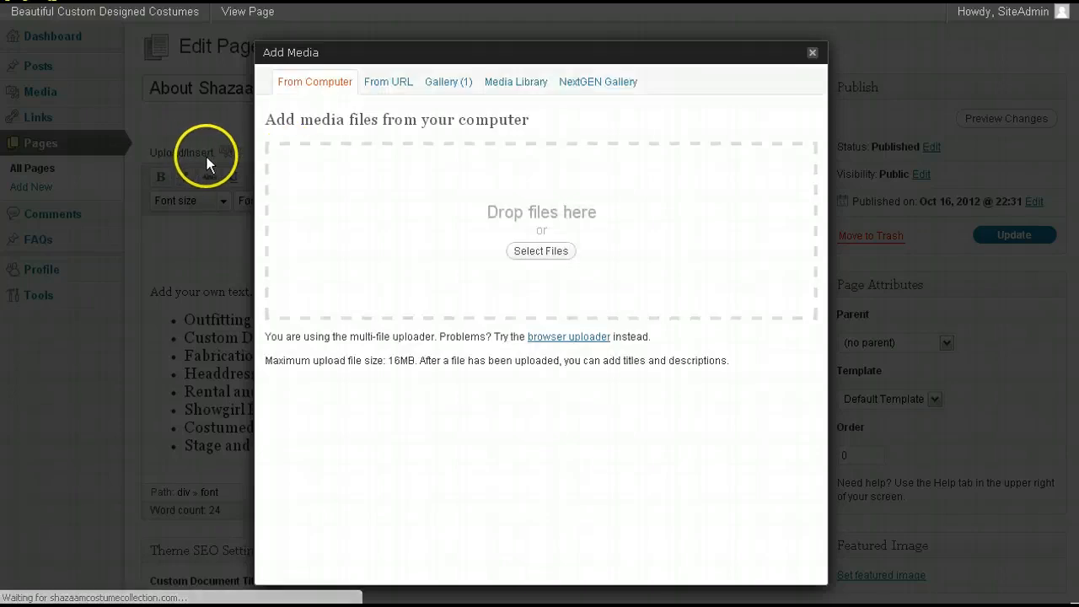
pyautogui.click(542, 252)
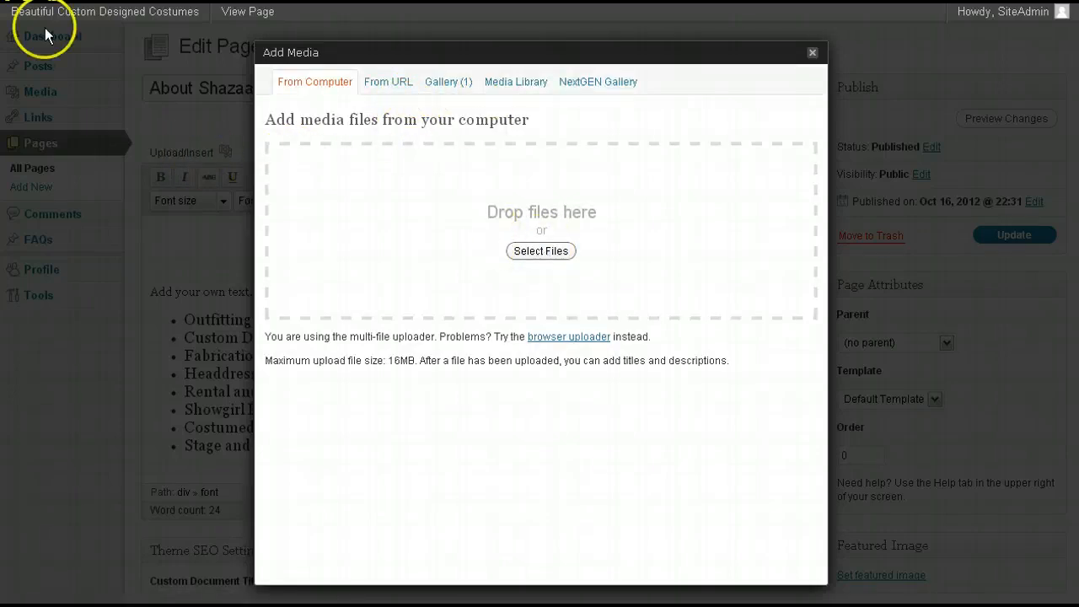
pyautogui.click(444, 138)
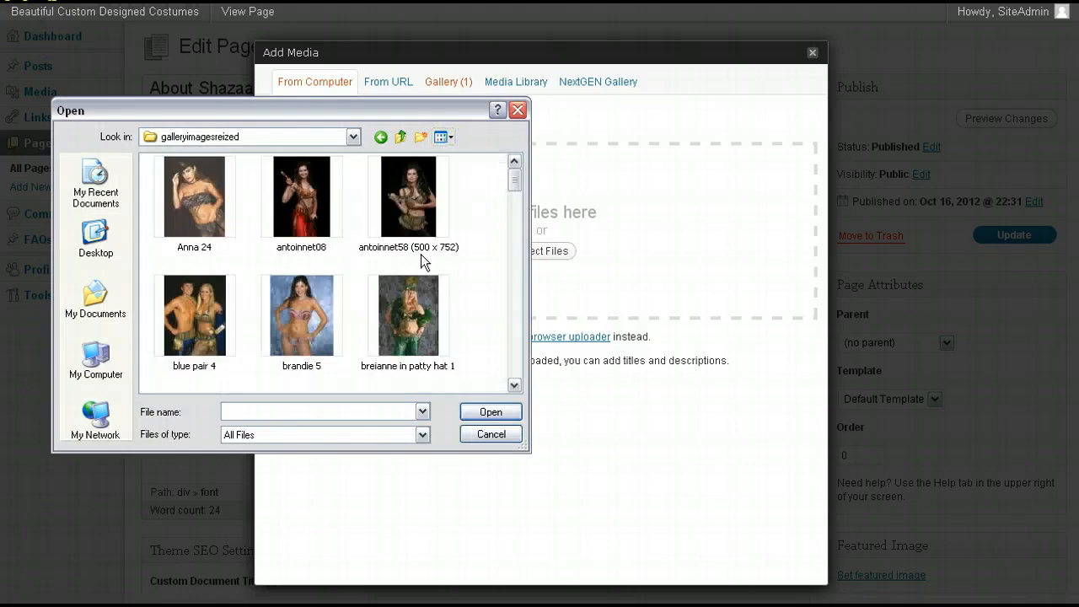
pyautogui.doubleClick(430, 206)
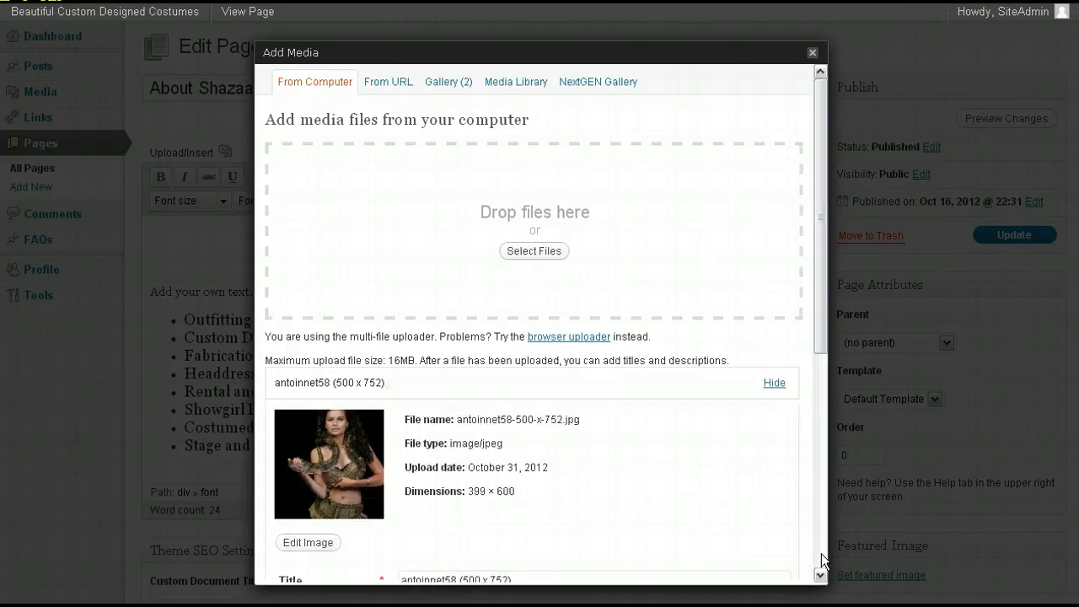
# - Insert the uploaded photo into the page at Full Size (399 × 600) with no link URL
pyautogui.scroll(-5, 821, 553)
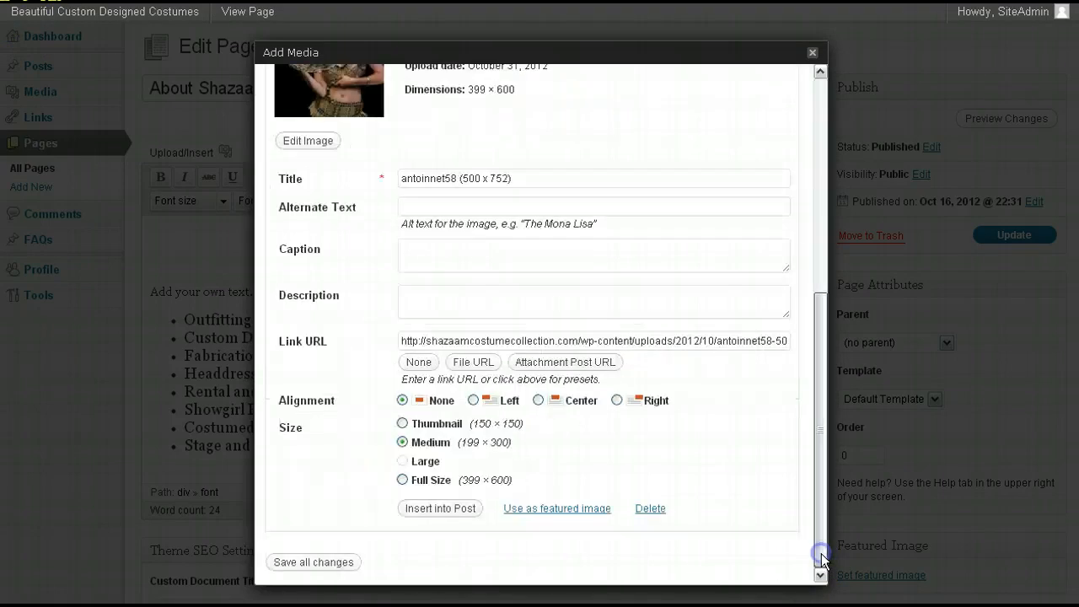
pyautogui.click(419, 362)
pyautogui.click(403, 480)
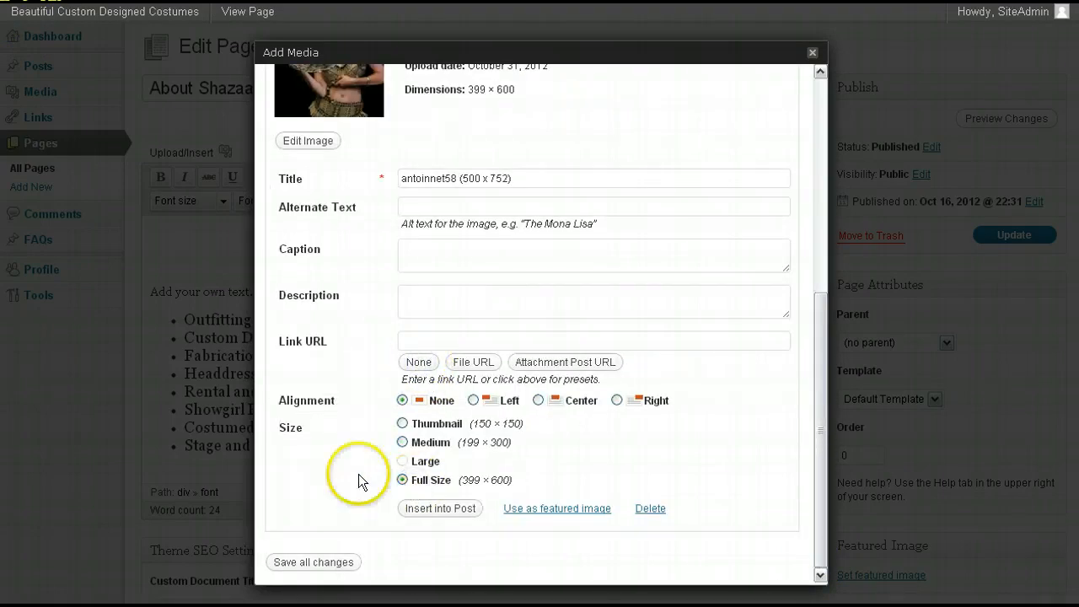
pyautogui.click(409, 510)
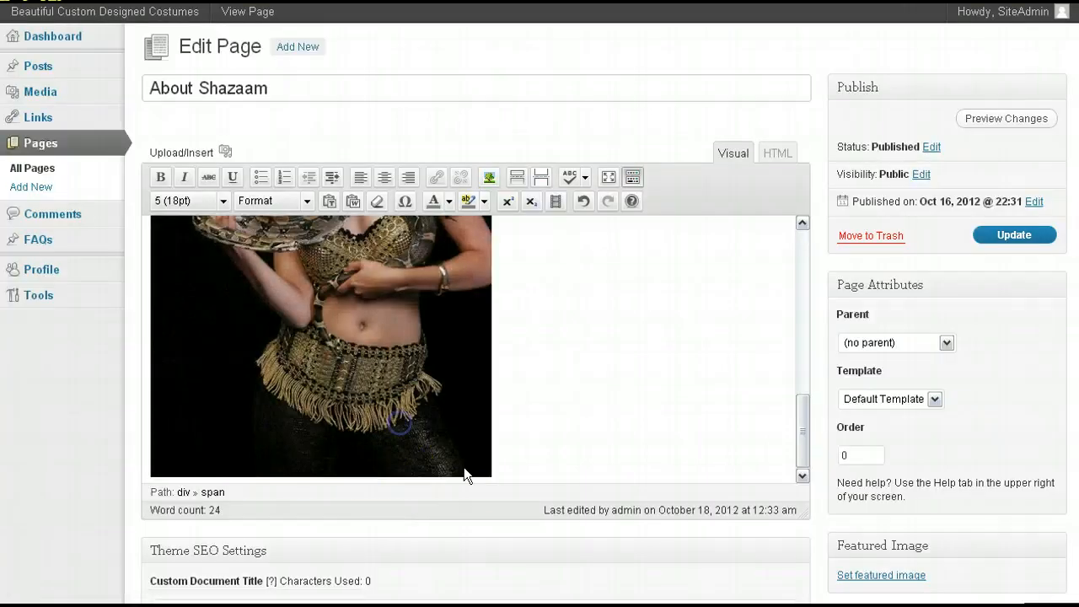
# - Scale the inserted photo to 60% in its image settings and apply the change
pyautogui.click(477, 469)
pyautogui.click(205, 255)
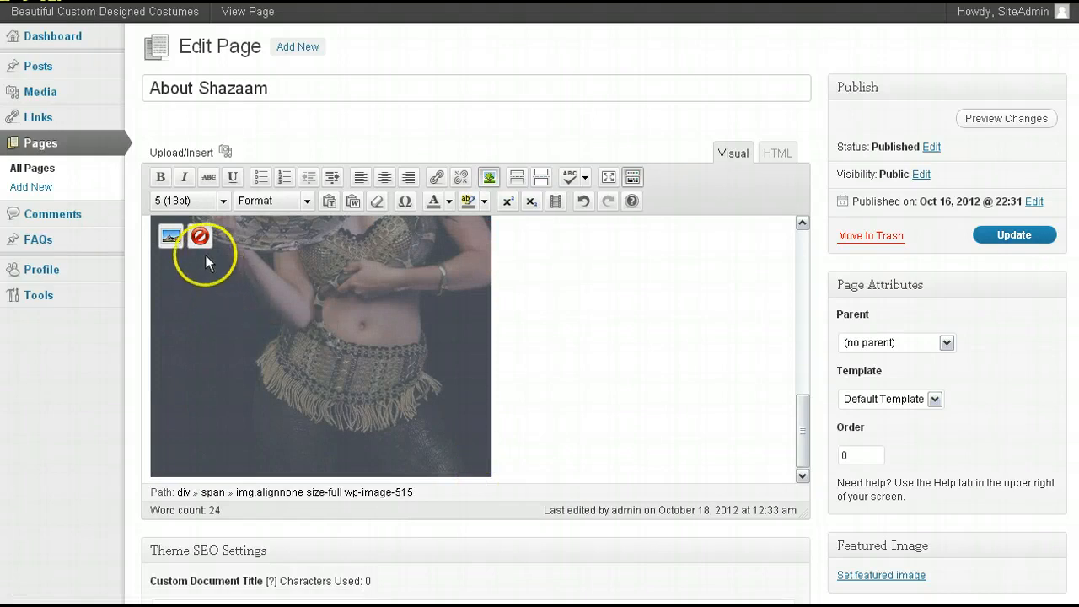
pyautogui.click(172, 236)
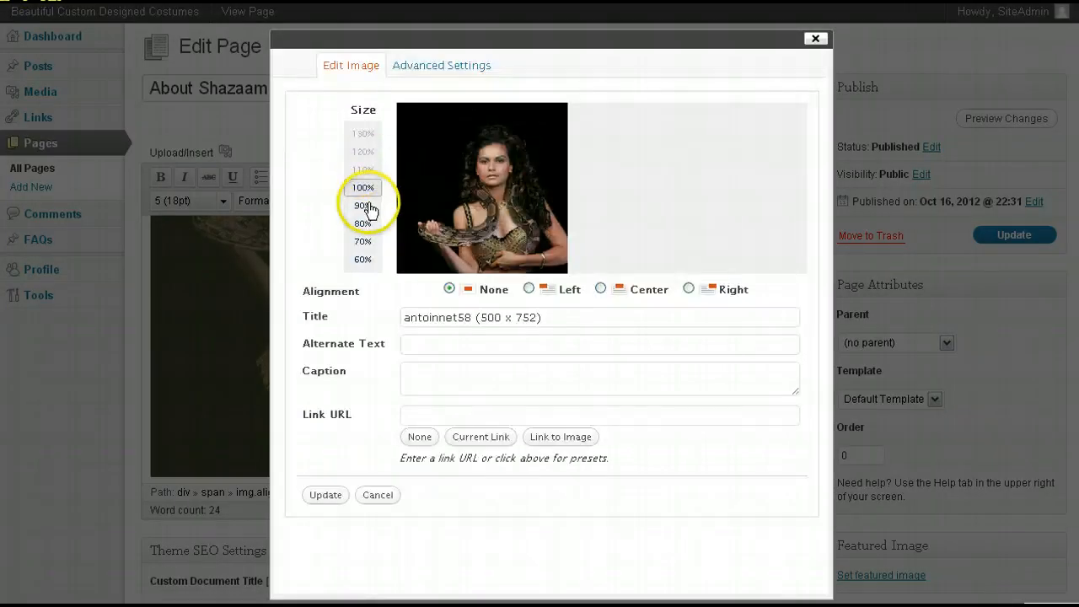
pyautogui.click(362, 242)
pyautogui.click(362, 259)
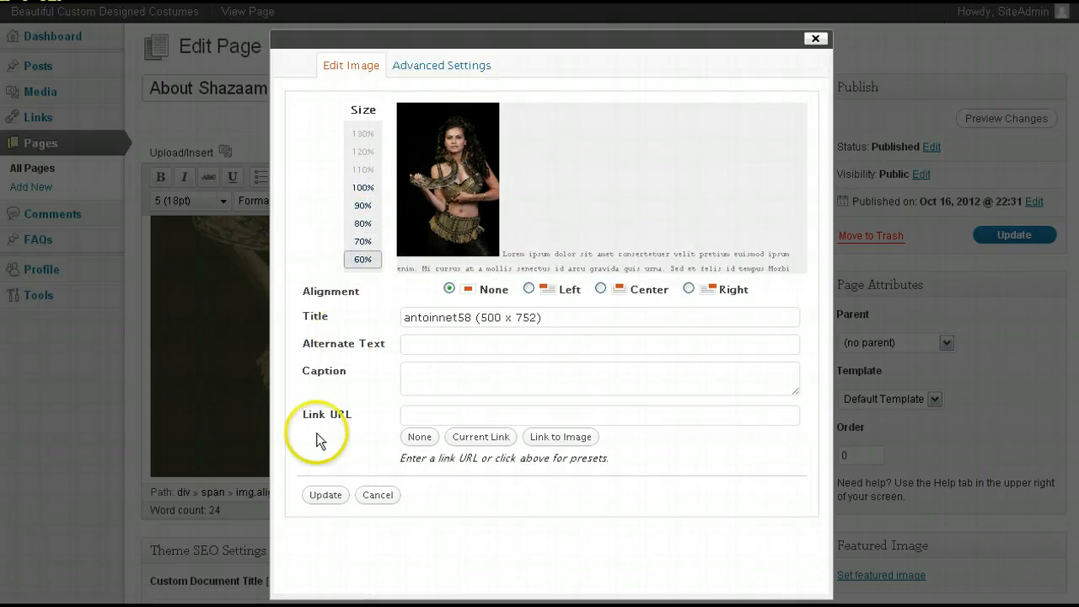
pyautogui.click(318, 495)
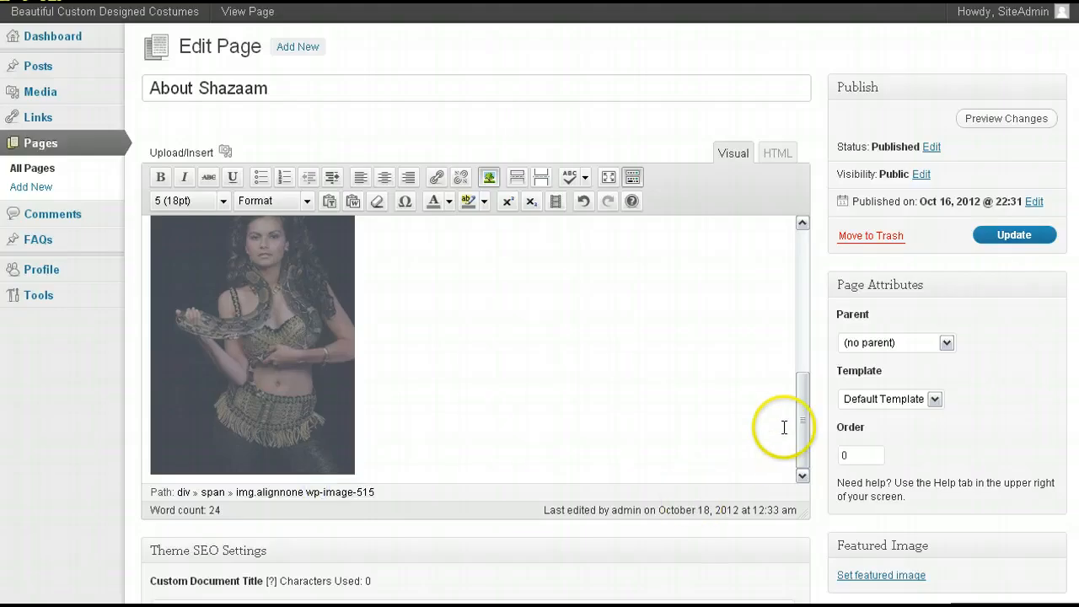
# - Colour the "Add your own text." line below the "Services Include:" heading red
pyautogui.moveTo(805, 409); pyautogui.dragTo(805, 246)
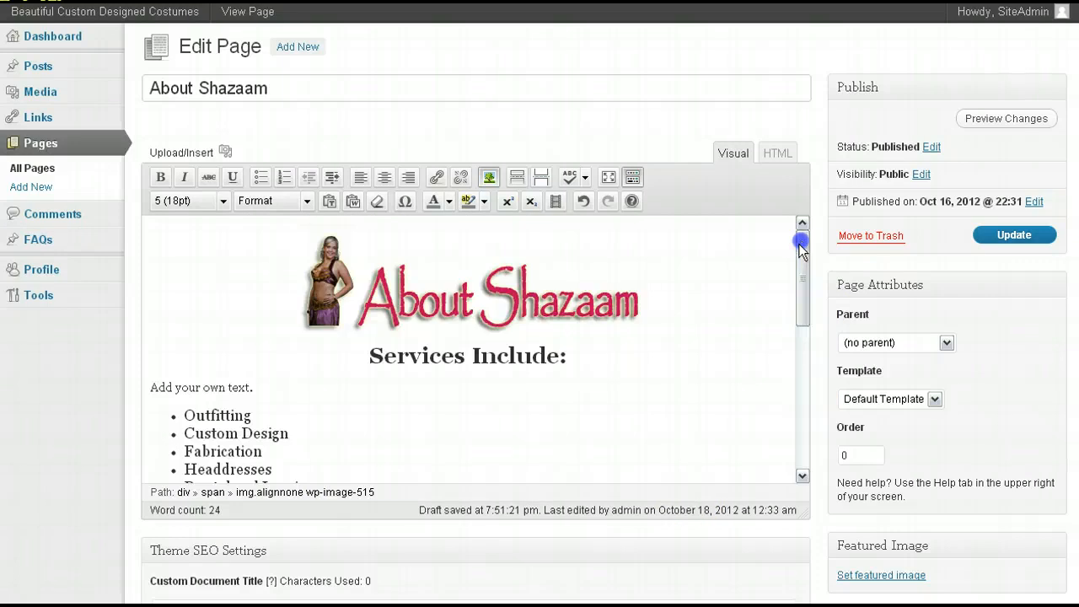
pyautogui.click(355, 382)
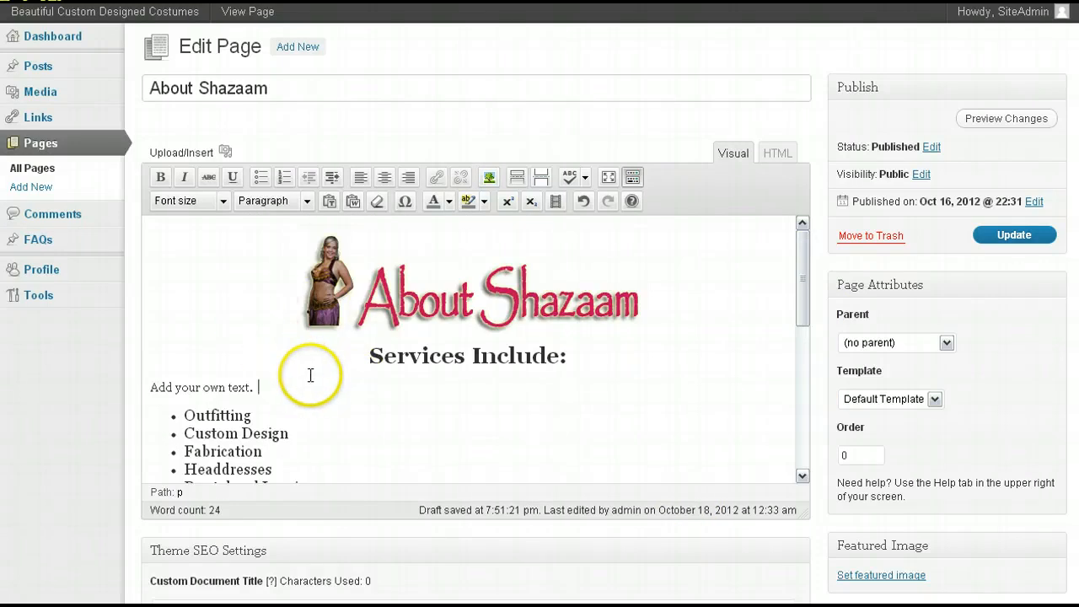
pyautogui.moveTo(301, 393); pyautogui.dragTo(139, 393)
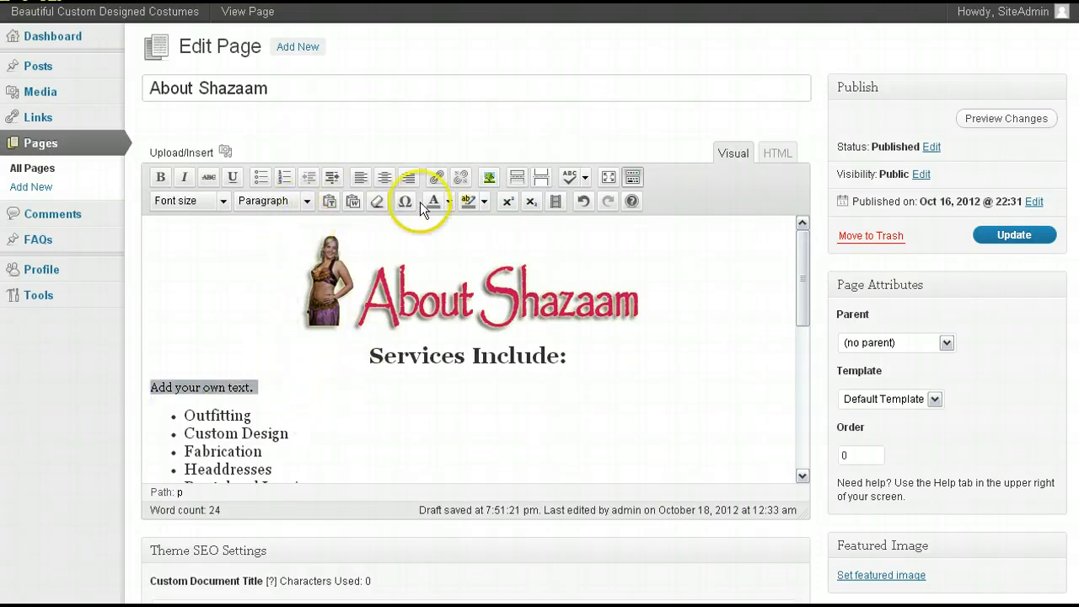
pyautogui.click(450, 201)
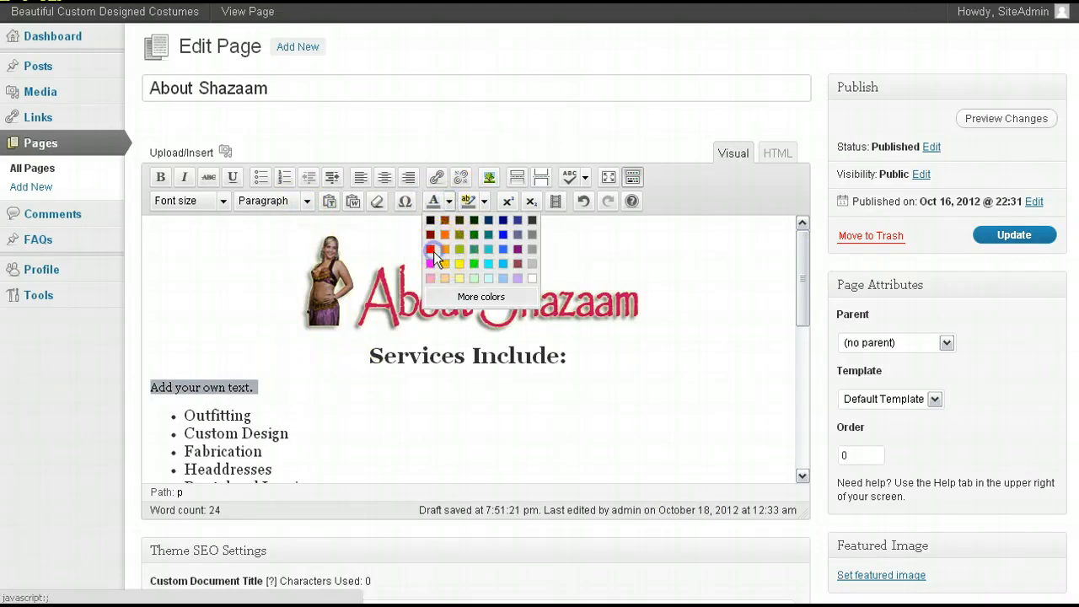
pyautogui.click(434, 251)
pyautogui.click(428, 429)
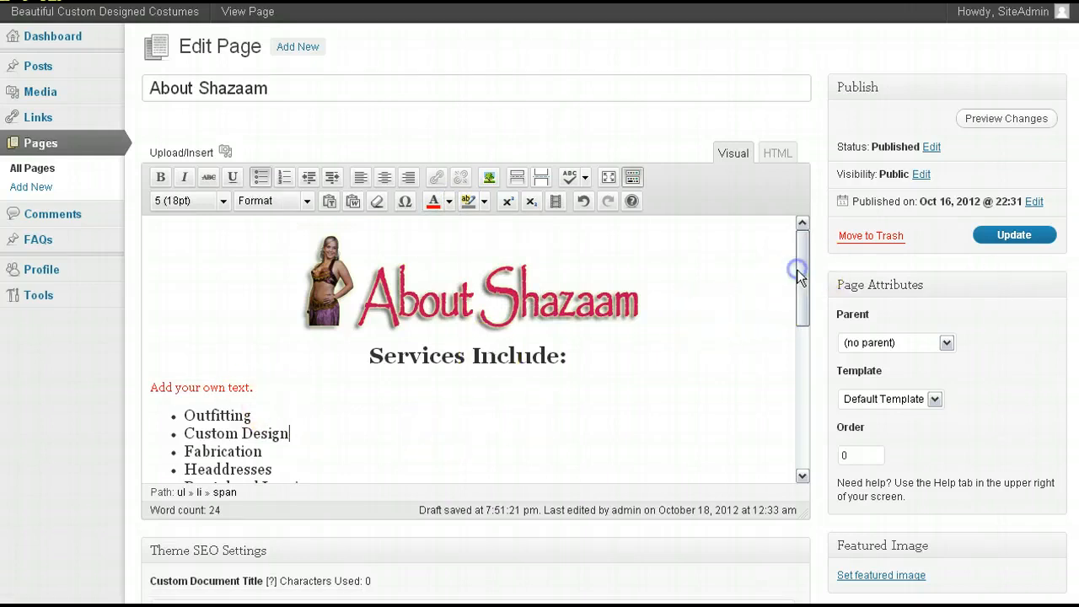
# - Look over the Theme SEO Settings below the editor and update the About Shazaam page
pyautogui.scroll(-4, 523, 306)
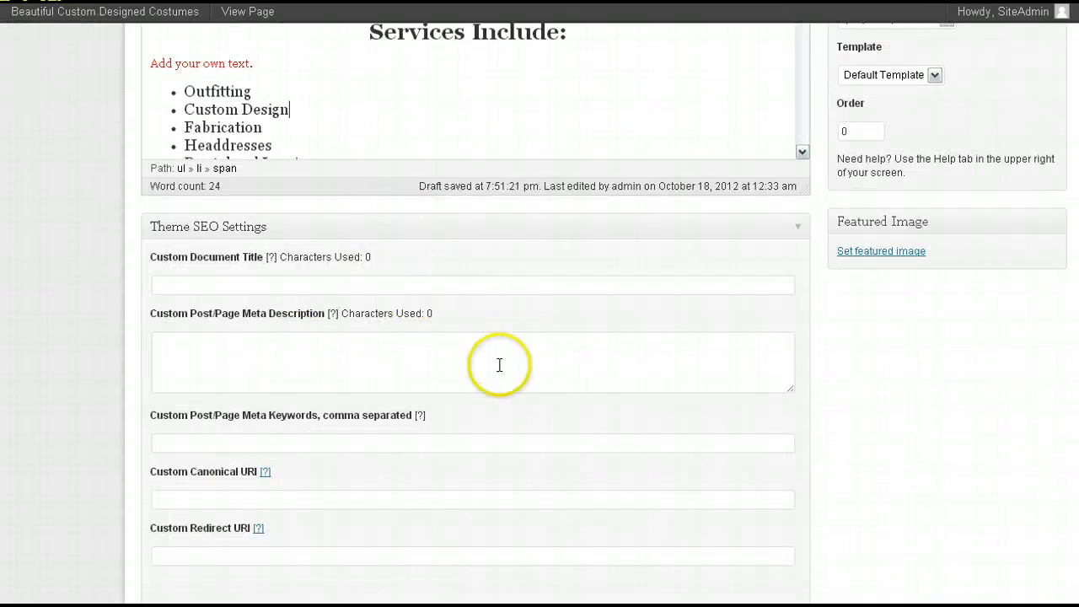
pyautogui.scroll(-1, 477, 312)
pyautogui.scroll(5, 476, 312)
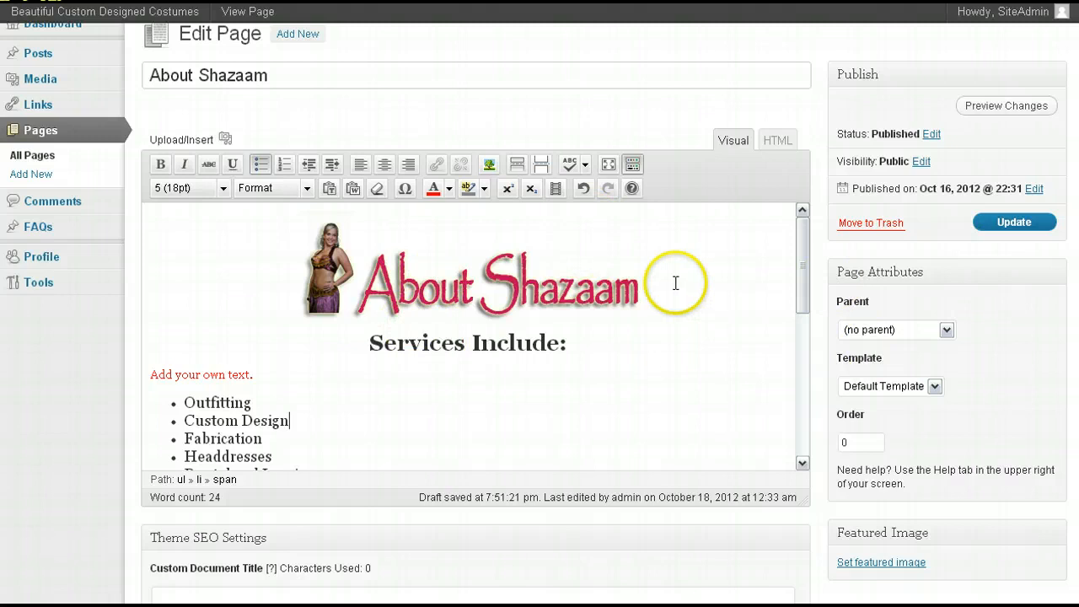
pyautogui.click(1003, 224)
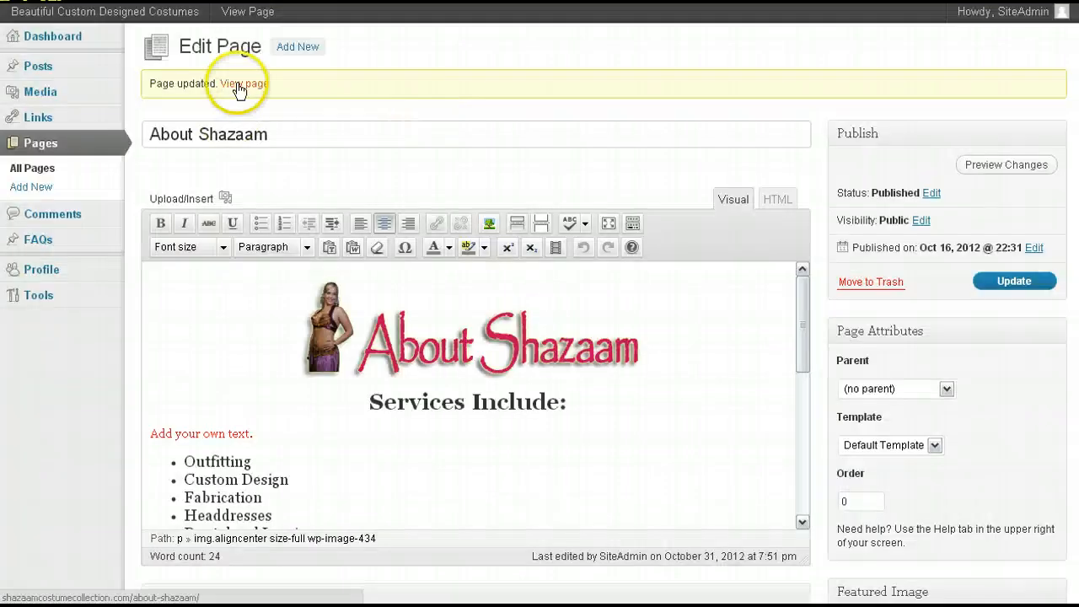
# - View the updated page in a separate browser tab, check the new text and photo, and return to the editor
pyautogui.rightClick(239, 91)
pyautogui.click(259, 103)
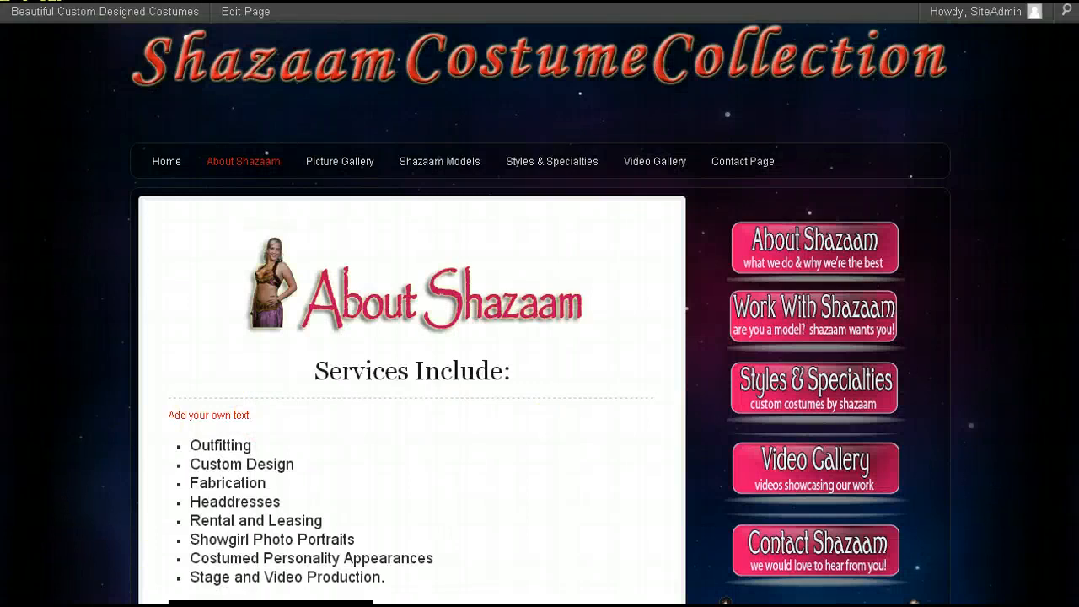
pyautogui.scroll(-4, 539, 337)
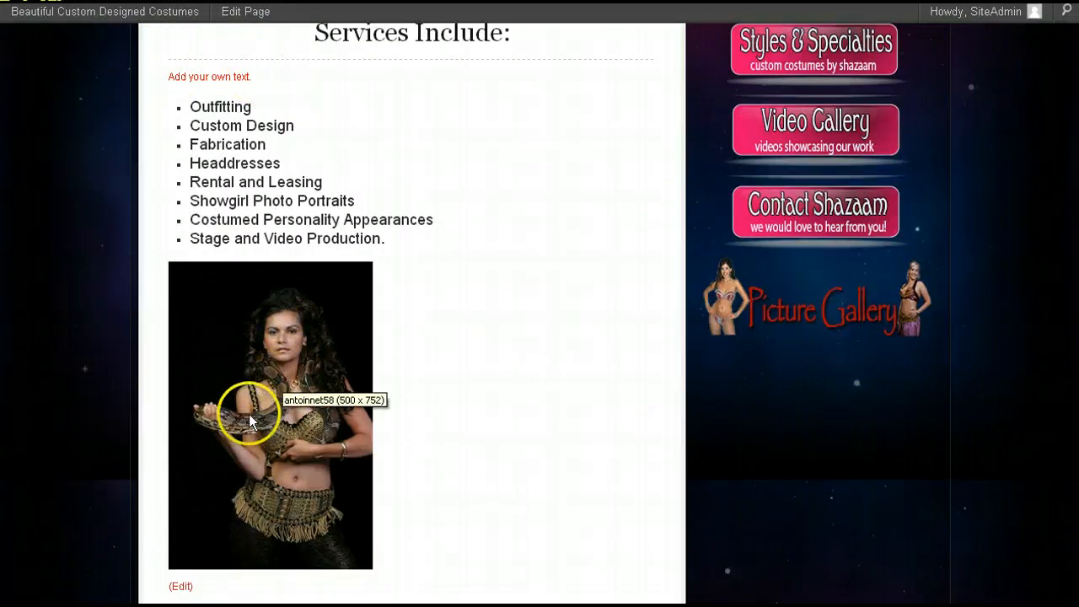
pyautogui.scroll(4, 515, 388)
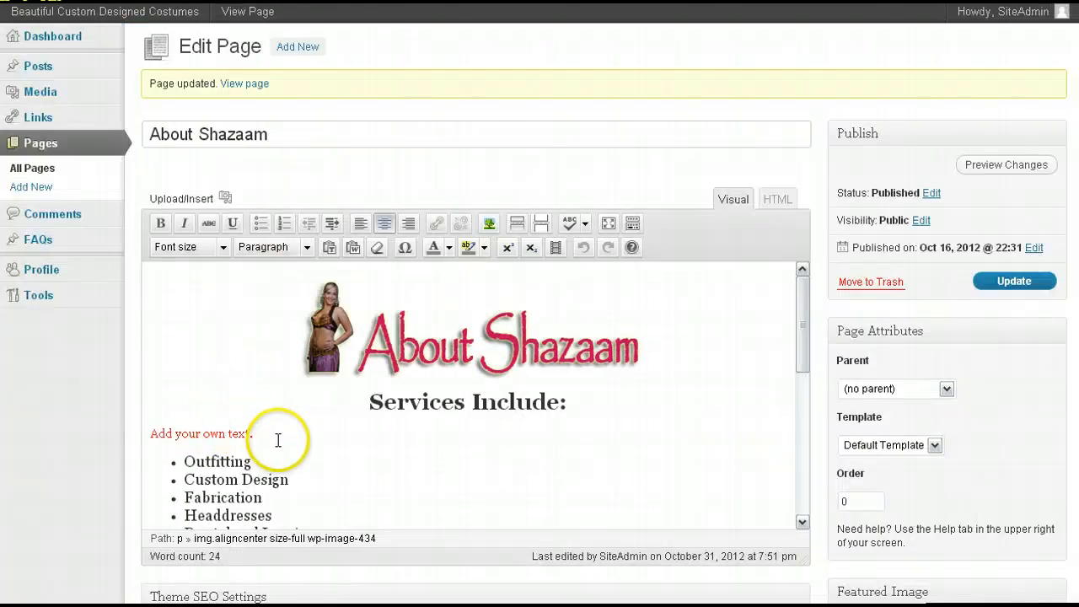
# - Delete the red "Add your own text." line and the photo below the services list from the page
pyautogui.moveTo(279, 438); pyautogui.dragTo(109, 431)
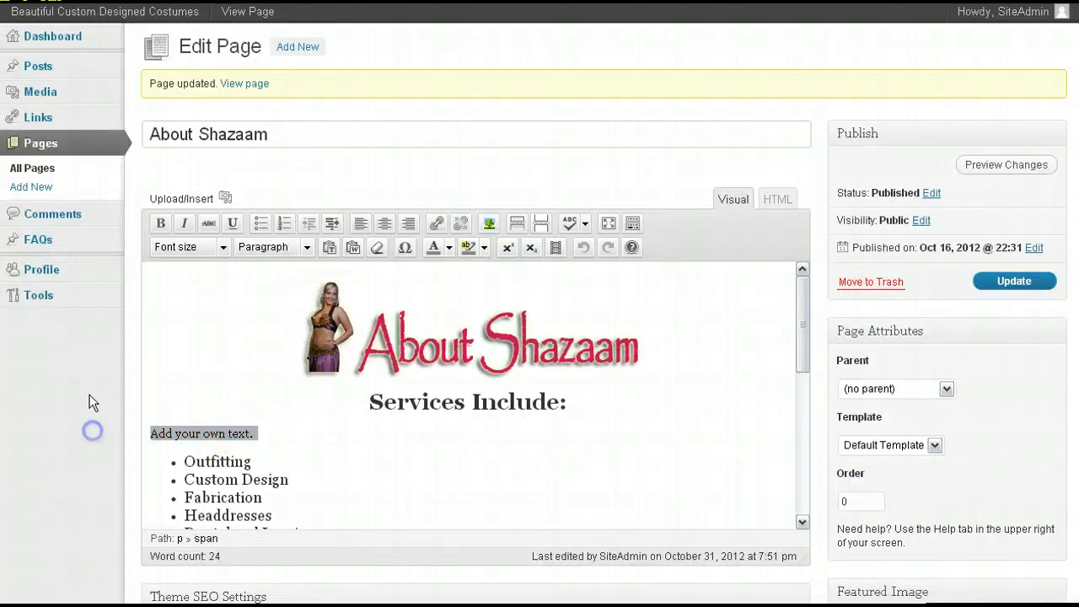
pyautogui.press('Delete')
pyautogui.press('Delete')
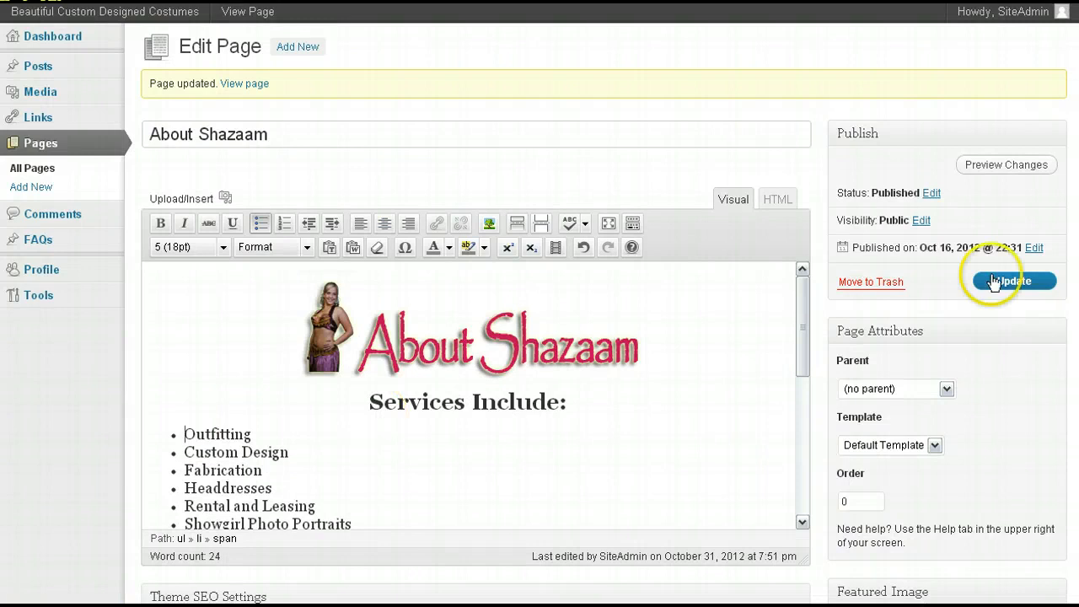
pyautogui.moveTo(801, 336); pyautogui.dragTo(766, 509)
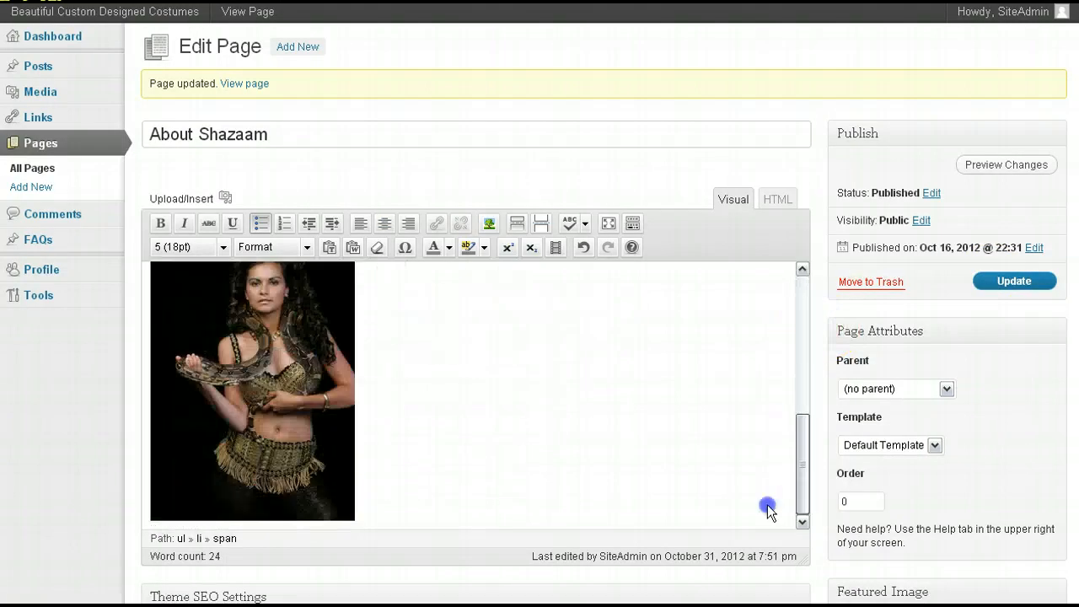
pyautogui.click(317, 456)
pyautogui.click(199, 285)
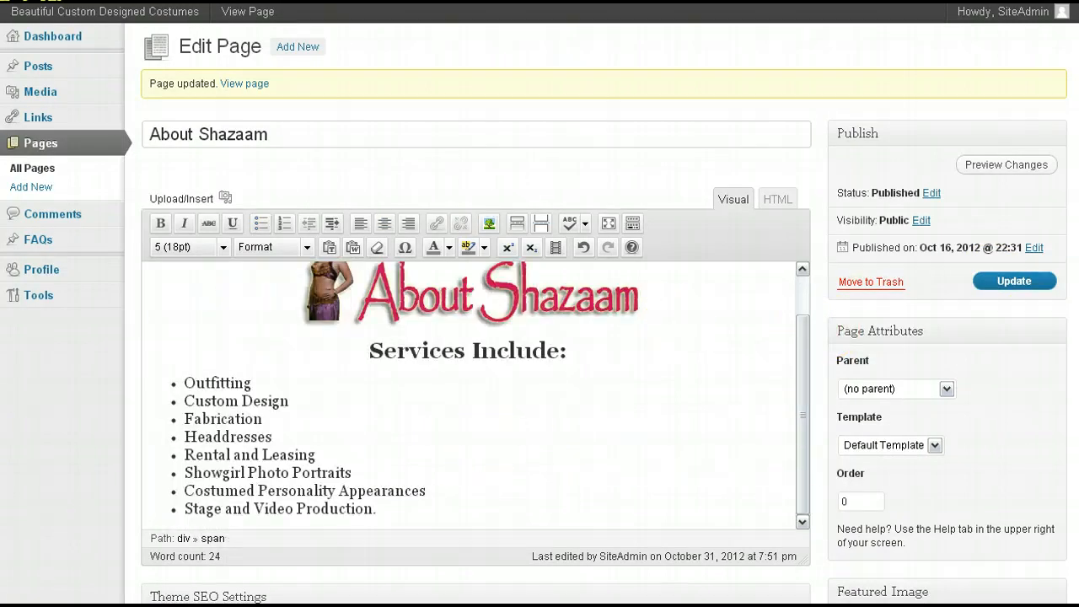
# - Open an empty Notepad document and switch back to the page editor
pyautogui.click(38, 605)
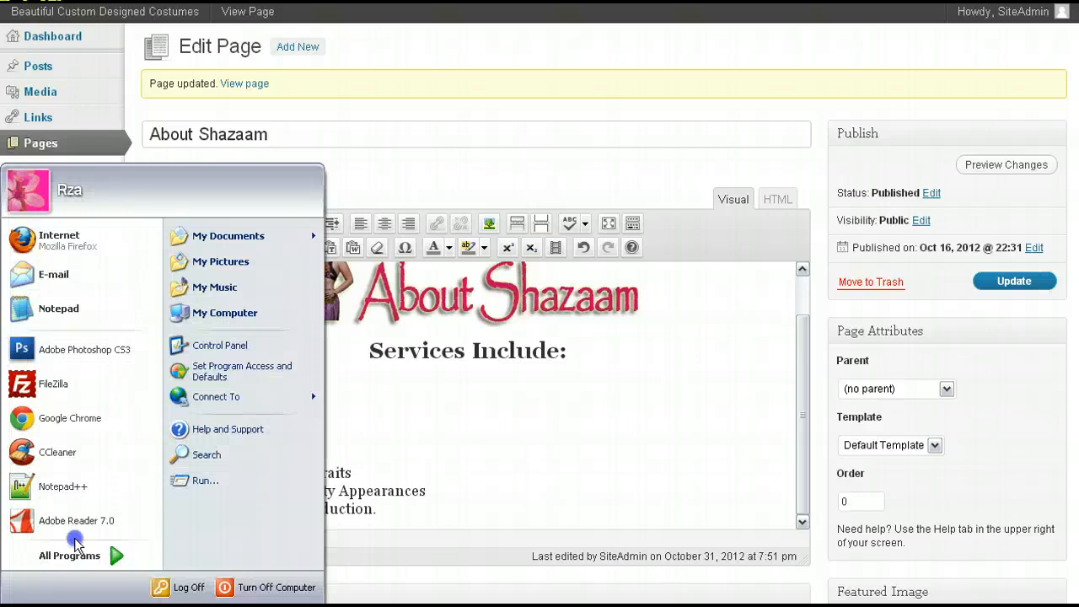
pyautogui.click(97, 321)
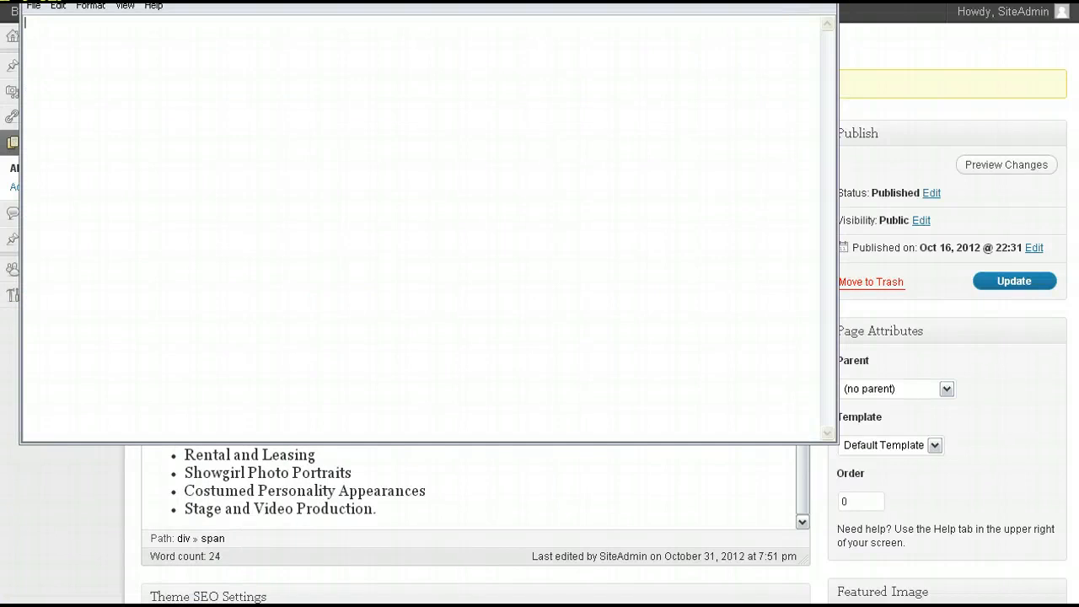
pyautogui.hotkey('alt', 'Tab')
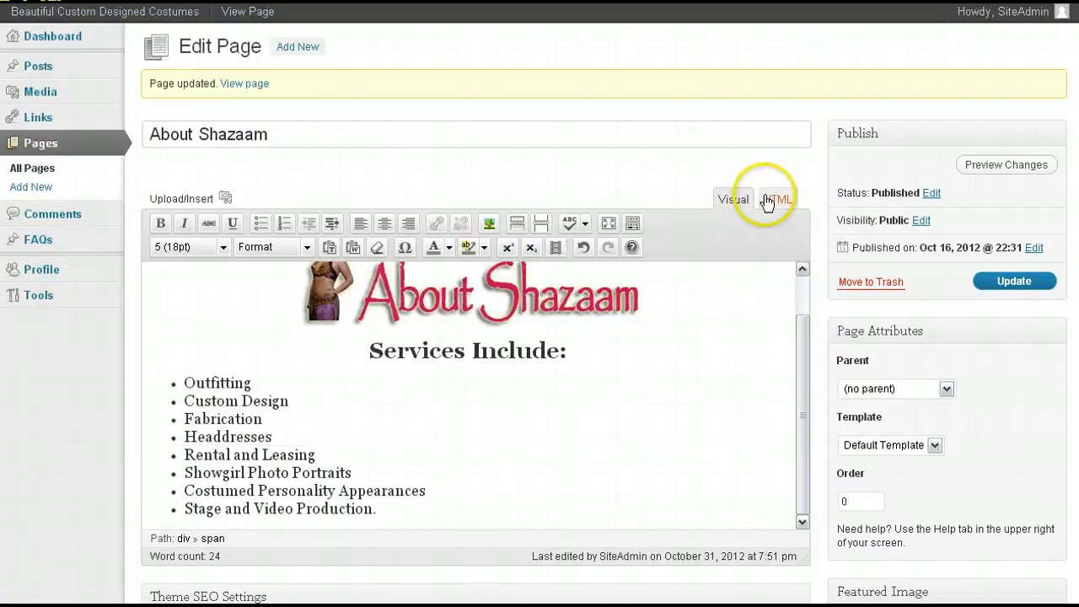
# - Show the page in HTML mode and copy all of its code into the empty Notepad document
pyautogui.click(766, 197)
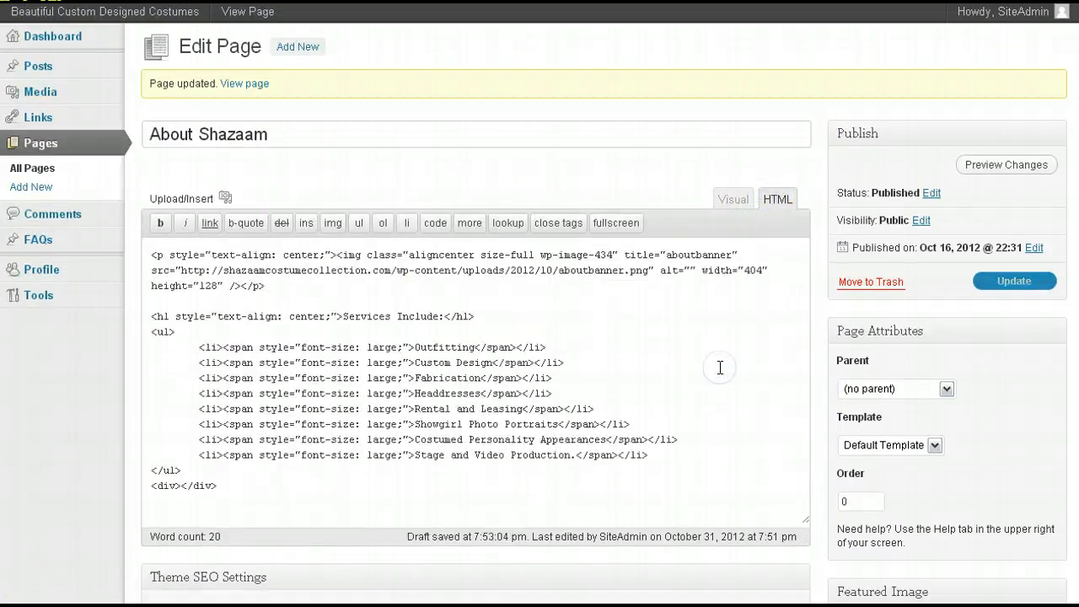
pyautogui.hotkey('ctrl', 'a')
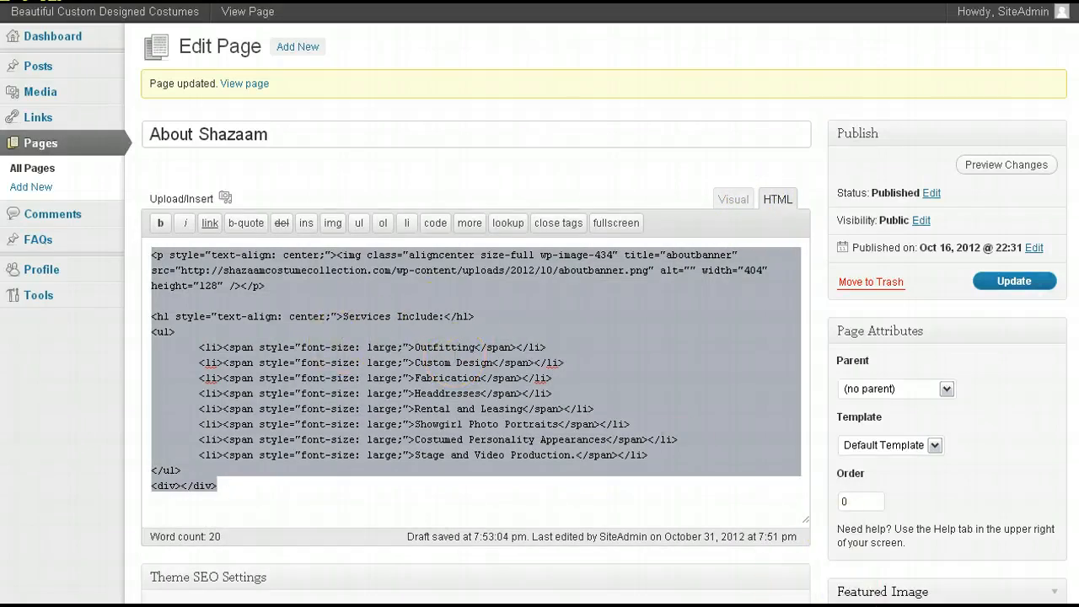
pyautogui.click(558, 605)
pyautogui.click(558, 587)
pyautogui.click(512, 260)
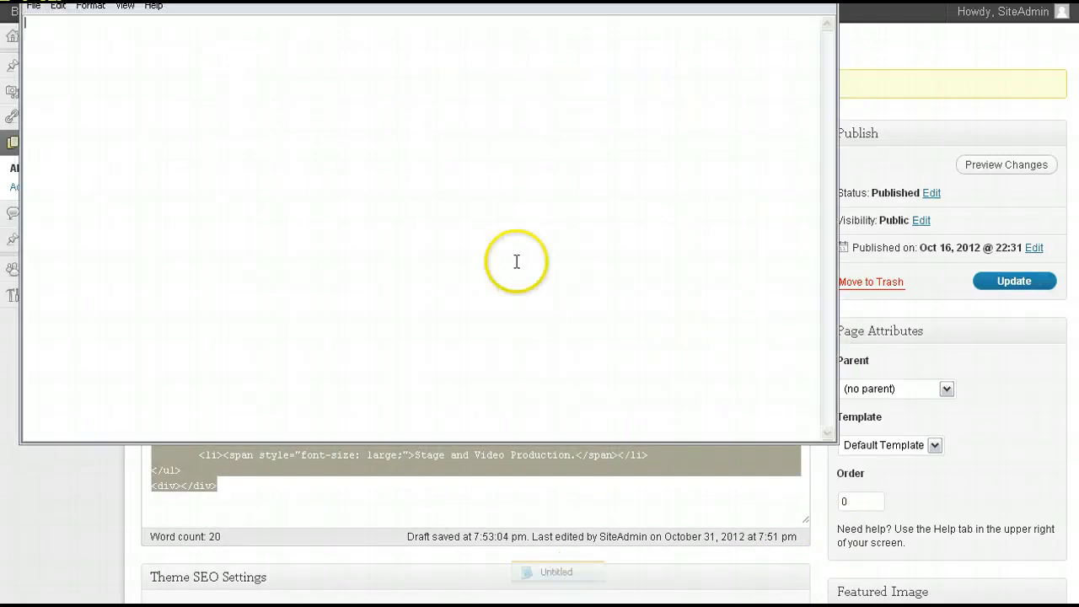
pyautogui.write('<p style="text-align: center;"><img class="aligncenter size-full wp-image-434" title="aboutbanner" src="http://shazaamcostumecollection.com/wp-content/uploads/2012/10/aboutbanner.png" alt="" width="404" height="128" /></p>  <h1 style="text-align: center;">Services Include:</h1> <ul> \t<li><span style="font-size: large;">Outfitting</span></li> \t<li><span style="font-size: large;">Custom Design</span></li> \t<li><span style="font-size: large;">Fabrication</span></li> \t<li><span style="font-size: large;">Headdresses</span></li> \t<li><span style="font-size: large;">Rental and Leasing</span></li> \t<li><span style="font-size: large;">Showgirl Photo Portraits</span></li> \t<li><span style="font-size: large;">Costumed Personality Appearances</span></li> \t<li><span style="font-size: large;">Stage and Video Production.</span></li> </ul> <div></div>')
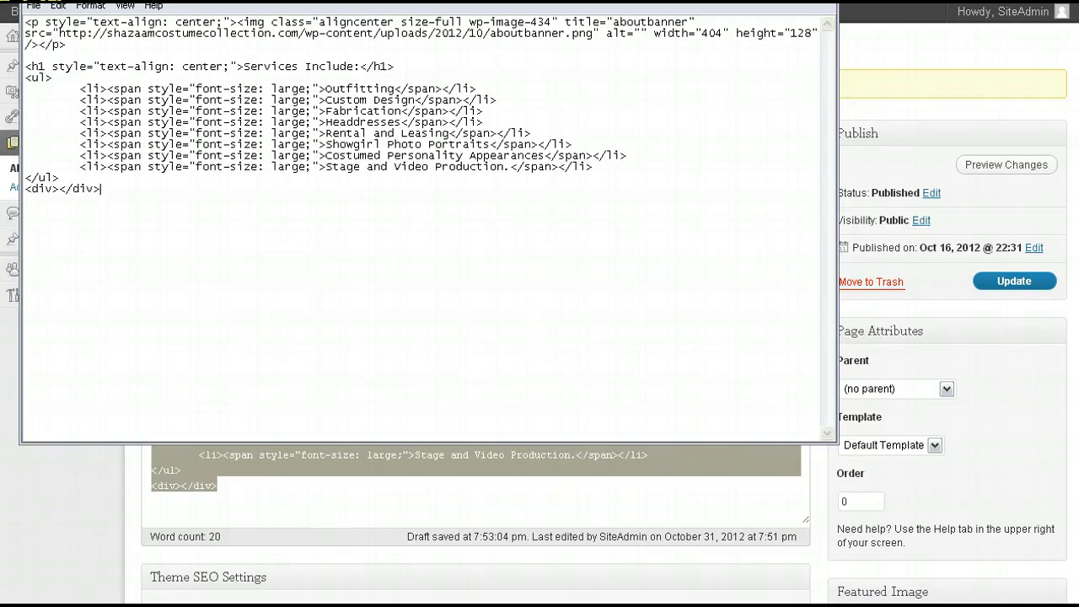
# - Show the page in Visual mode, copy all of the backed-up code from the Notepad document, and return to the page editor
pyautogui.click(780, 1)
pyautogui.click(733, 199)
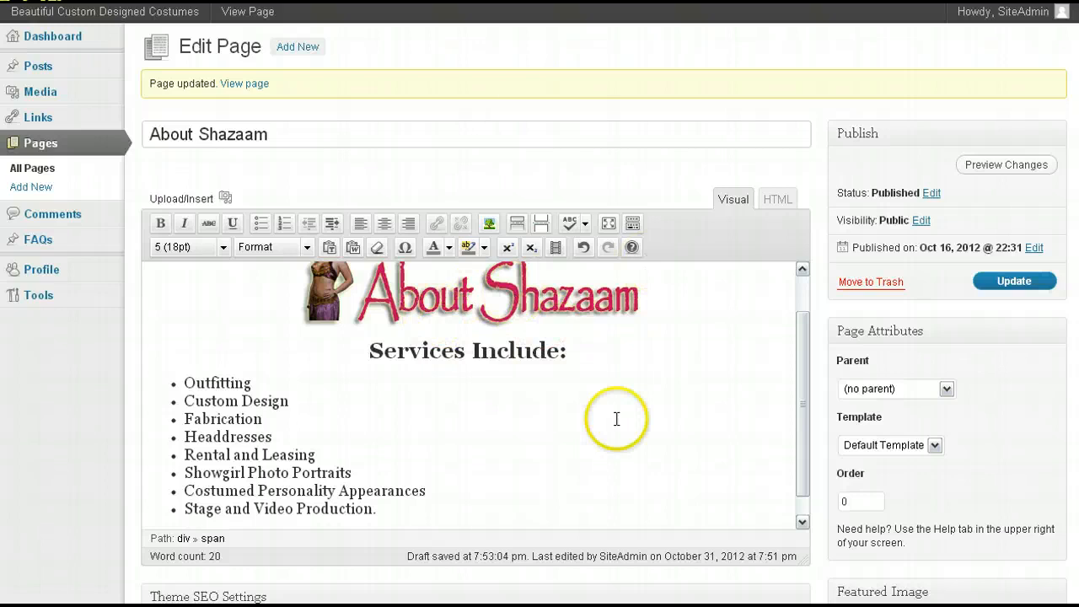
pyautogui.hotkey('alt', 'Tab')
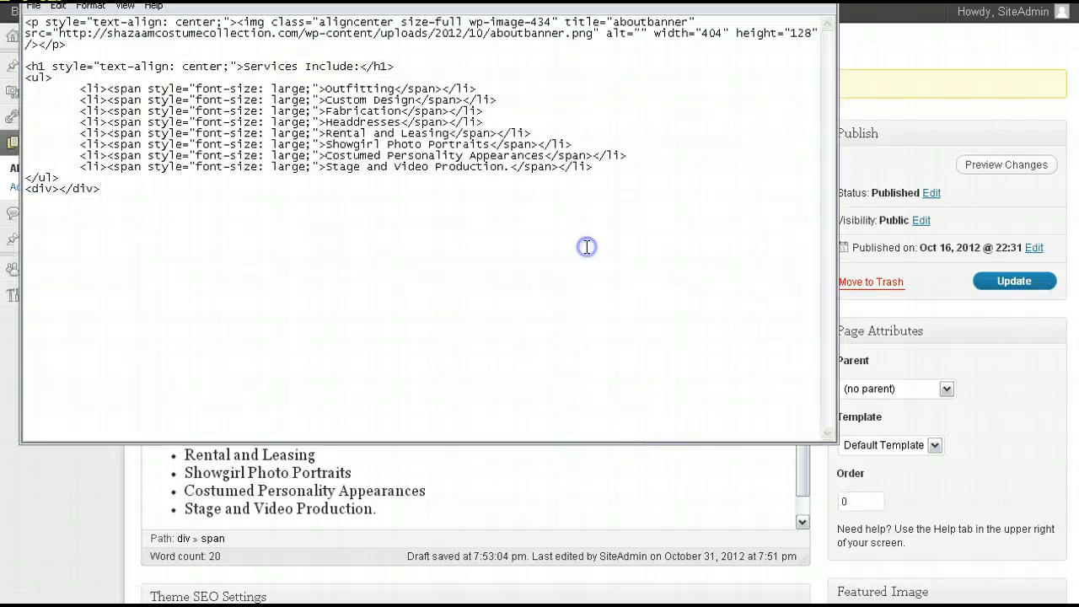
pyautogui.hotkey('ctrl', 'a')
pyautogui.rightClick(552, 174)
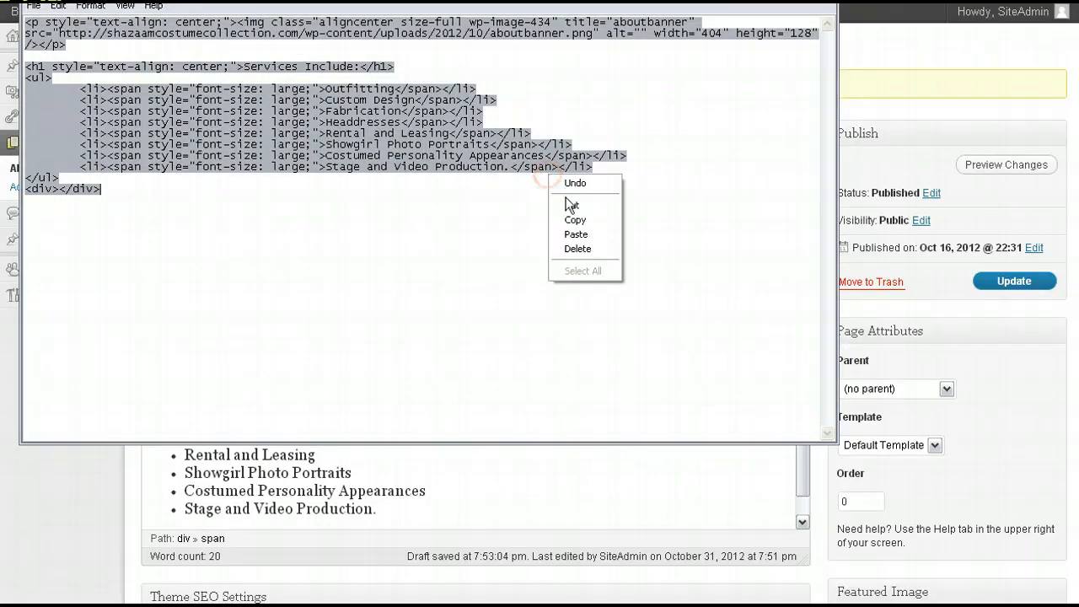
pyautogui.click(571, 221)
pyautogui.click(497, 554)
pyautogui.click(521, 478)
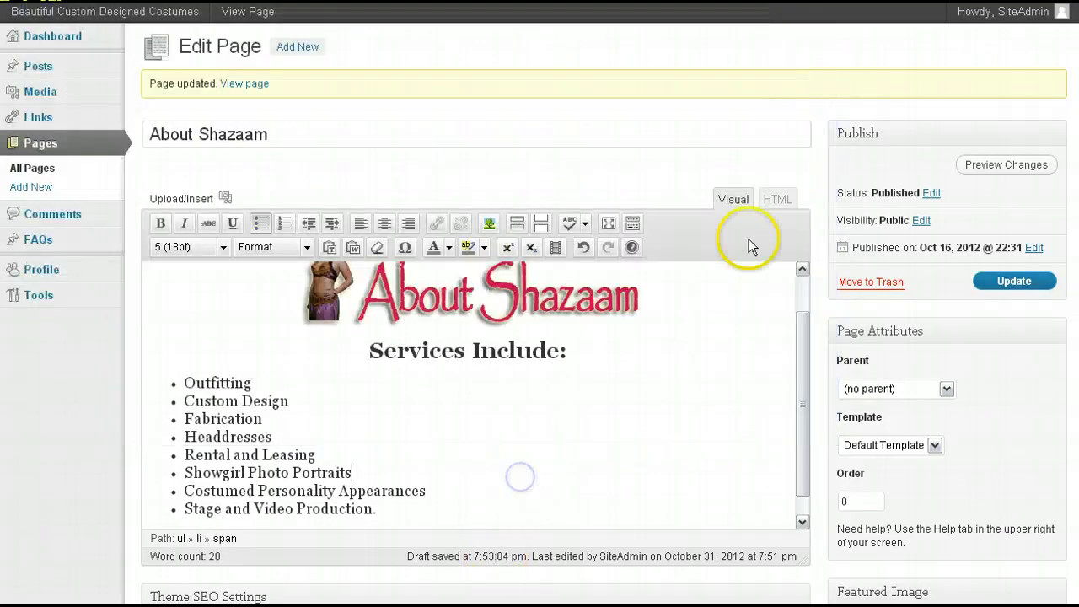
# - Replace all of the About page's HTML code with the copied Notepad backup and show the page in Visual mode
pyautogui.click(777, 199)
pyautogui.click(681, 323)
pyautogui.hotkey('ctrl', 'a')
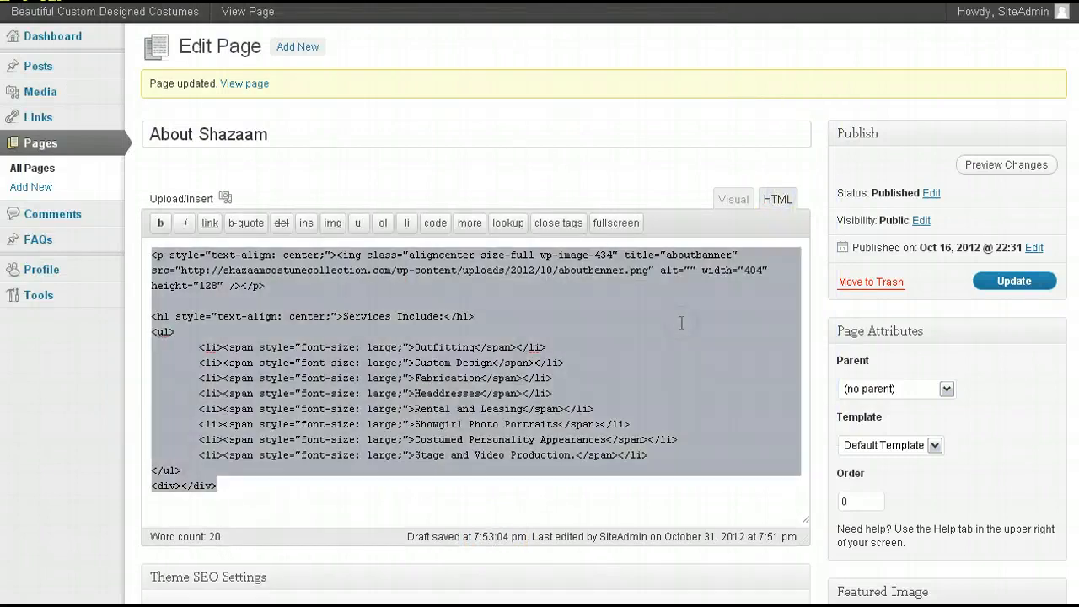
pyautogui.press('Delete')
pyautogui.hotkey('ctrl', 'v')
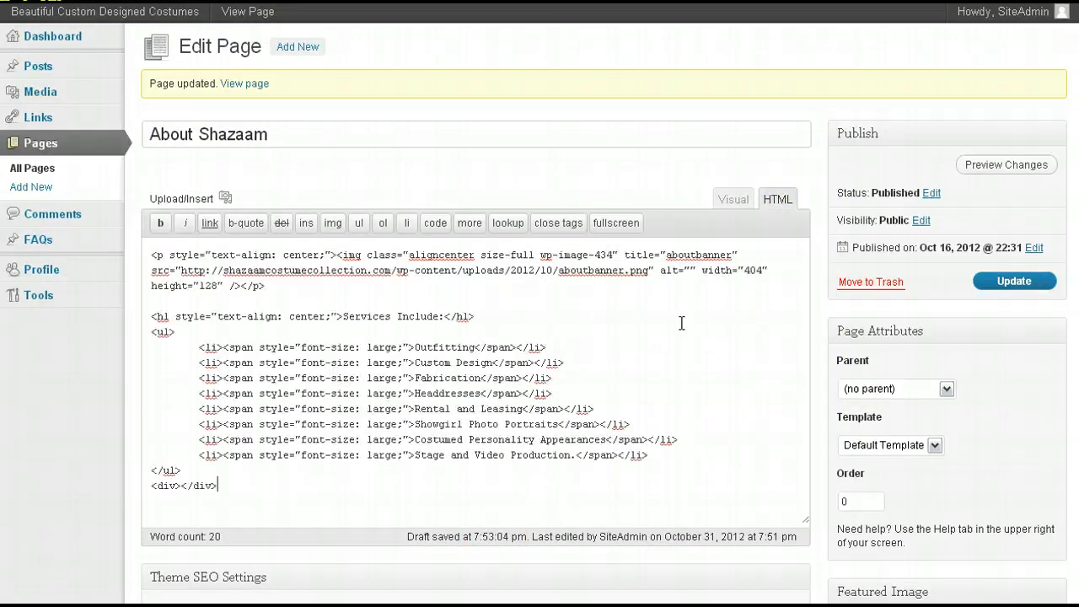
pyautogui.click(732, 203)
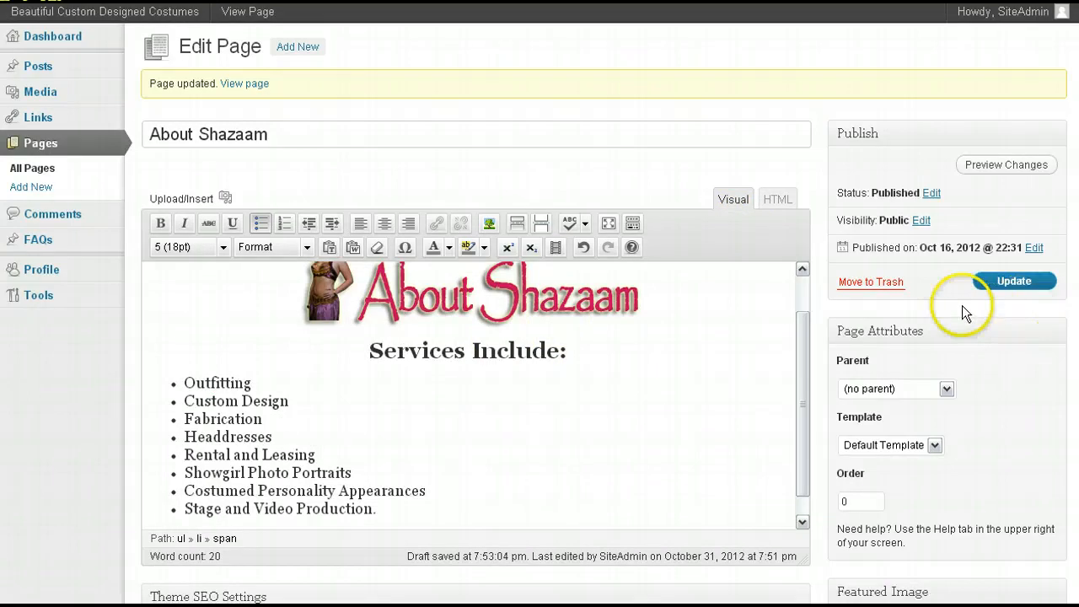
# - Update the About Shazaam page and look over its restored content
pyautogui.moveTo(800, 360); pyautogui.dragTo(802, 379)
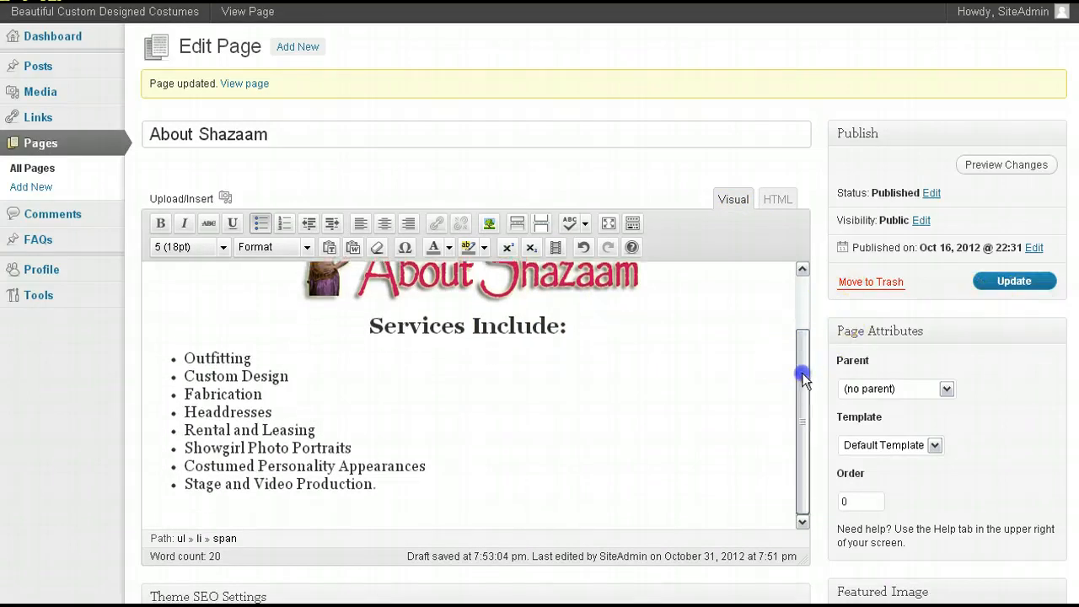
pyautogui.click(1005, 287)
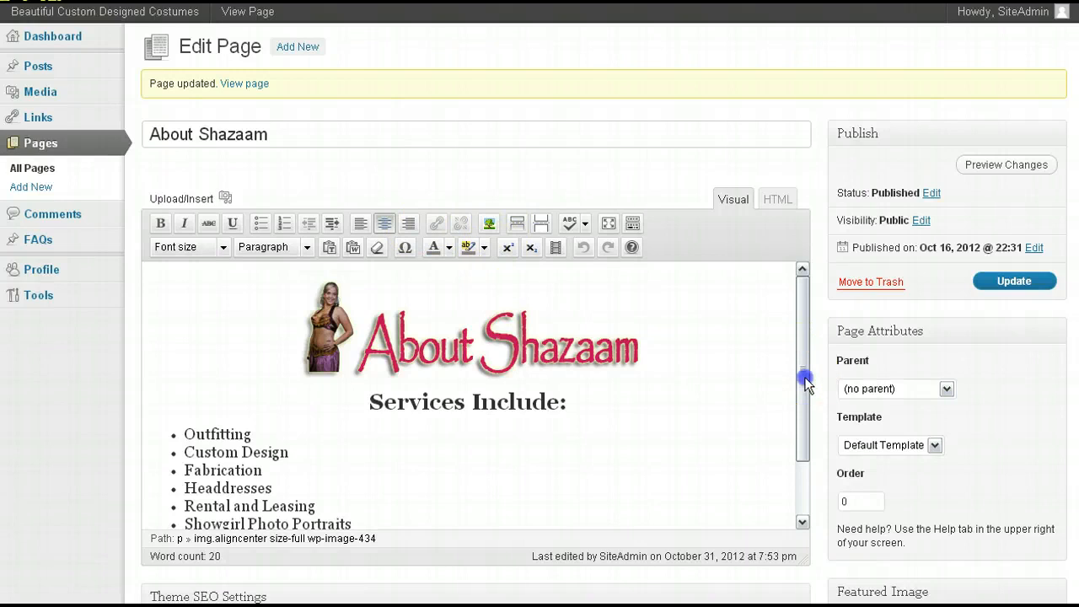
pyautogui.moveTo(802, 374); pyautogui.dragTo(803, 325)
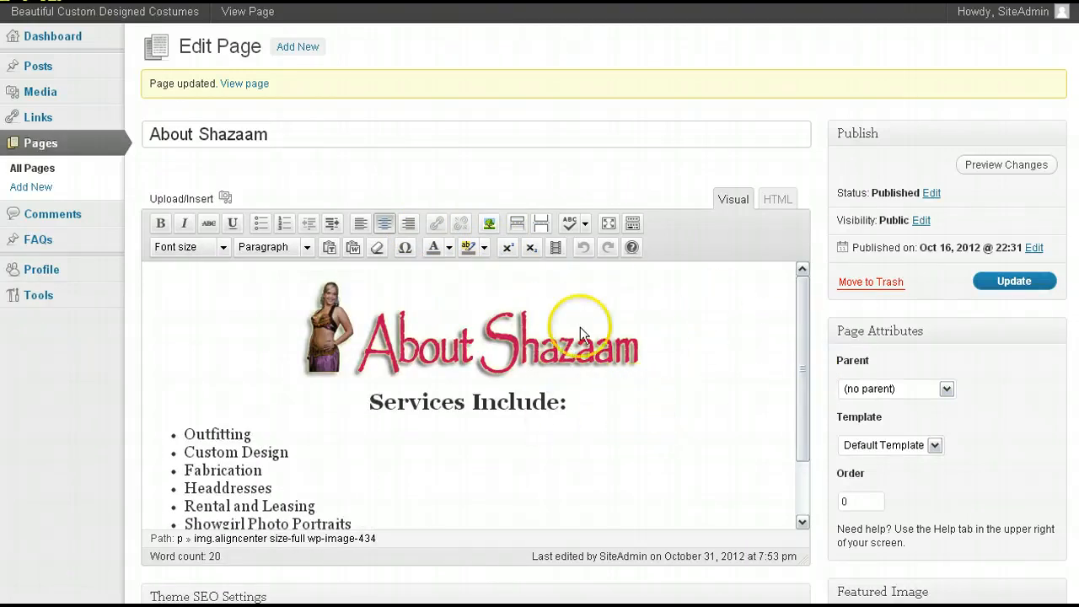
# - Switch to the live site, view the Styles & Specialties page and its edit link, and return to the editor
pyautogui.hotkey('ctrl', 'Tab')
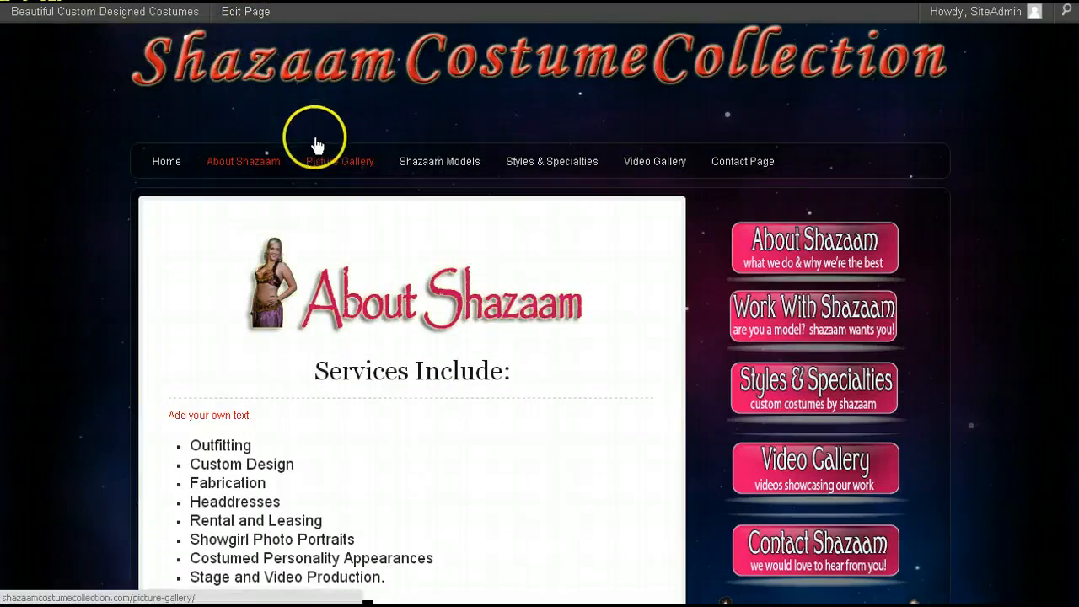
pyautogui.click(524, 169)
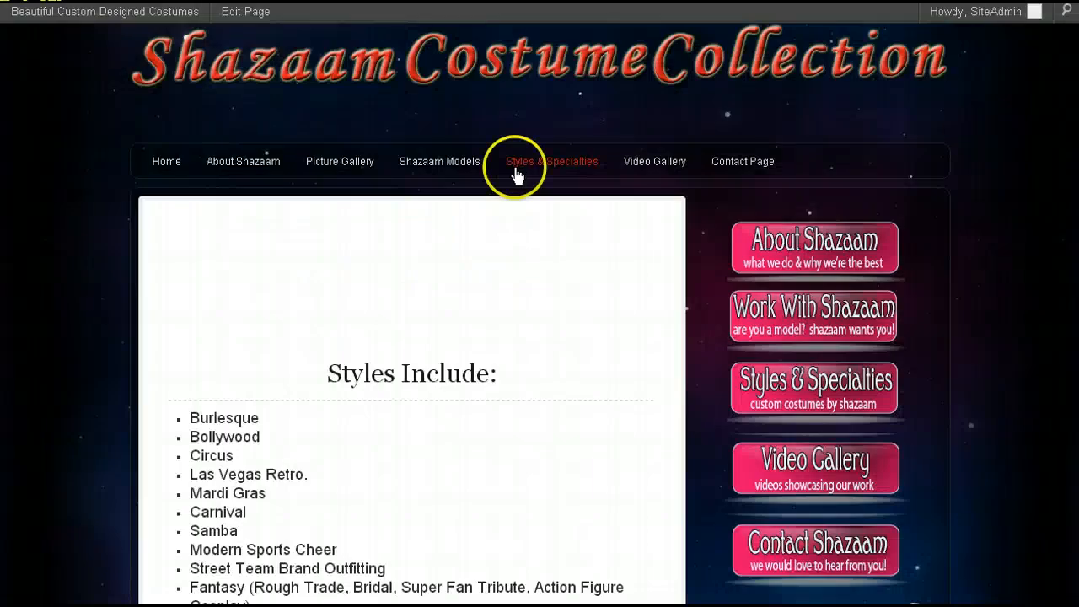
pyautogui.click(234, 30)
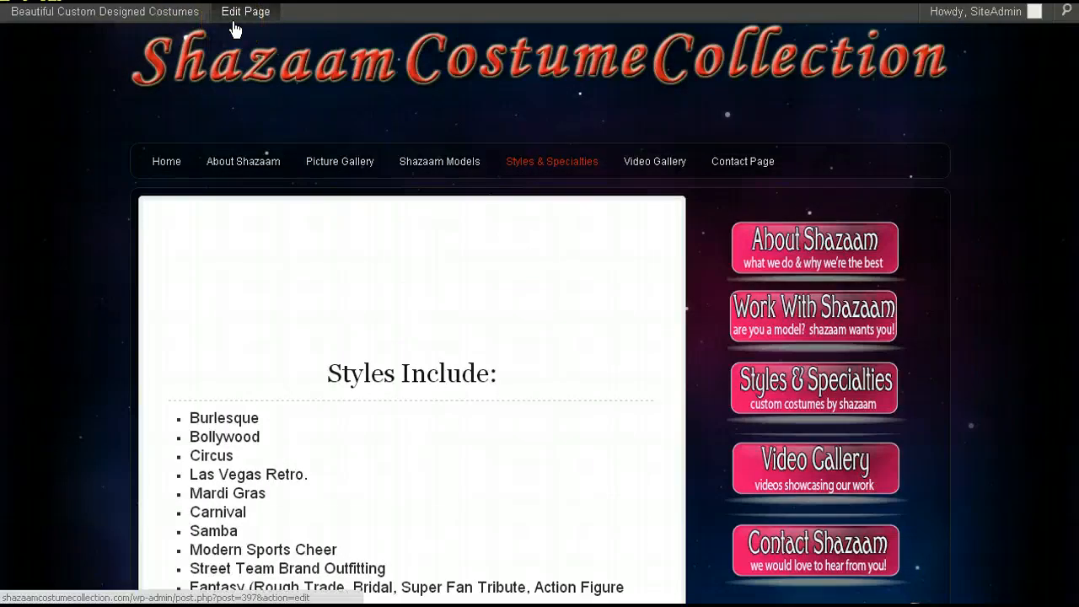
pyautogui.click(235, 29)
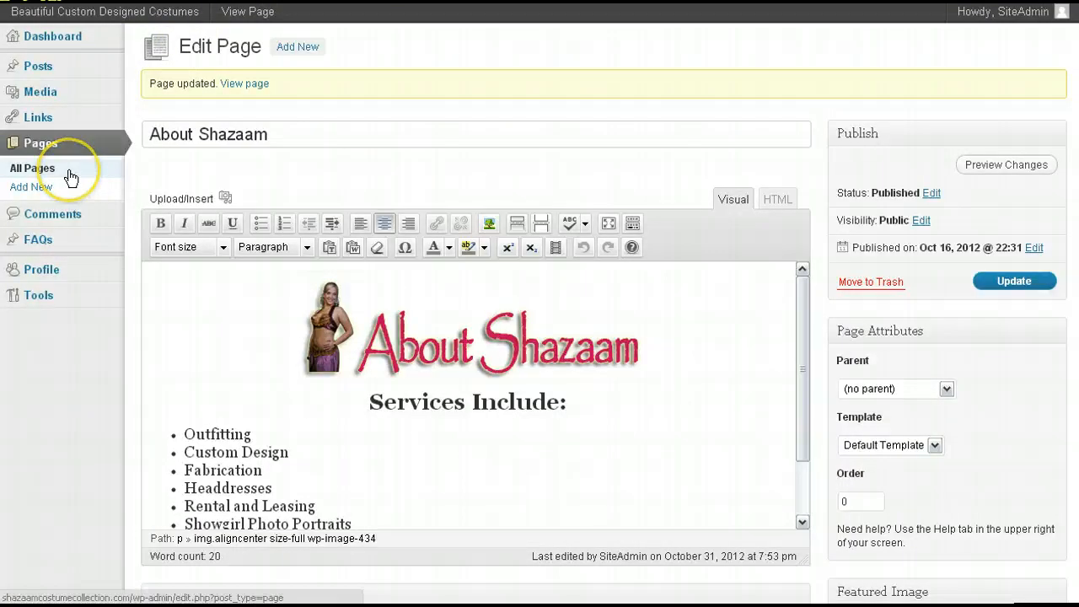
# - Open the Styles & Specialties page for editing from the list of all pages, and return to the list
pyautogui.click(70, 175)
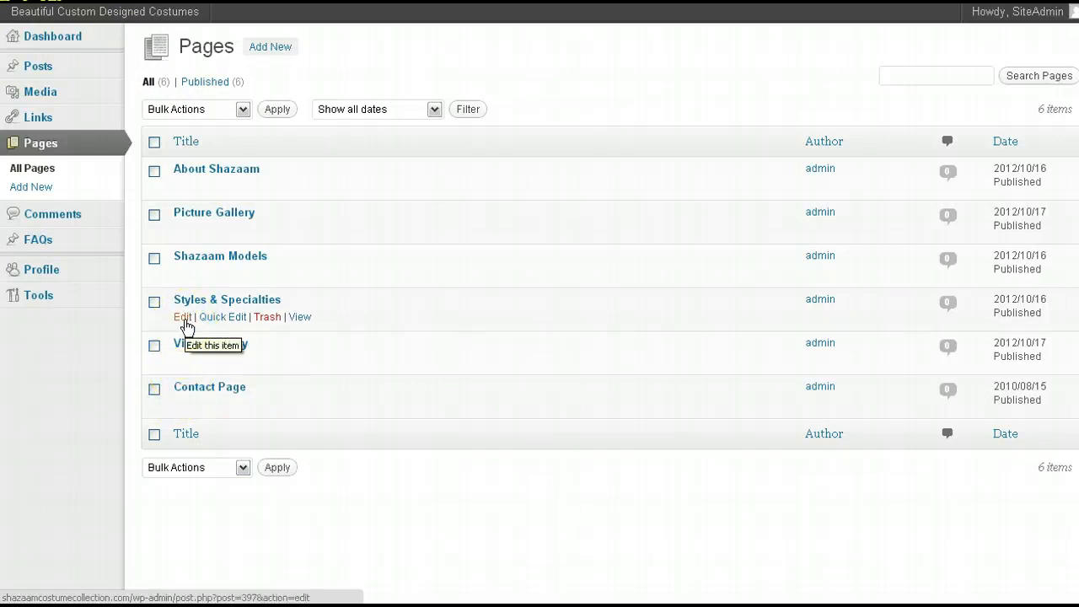
pyautogui.click(184, 318)
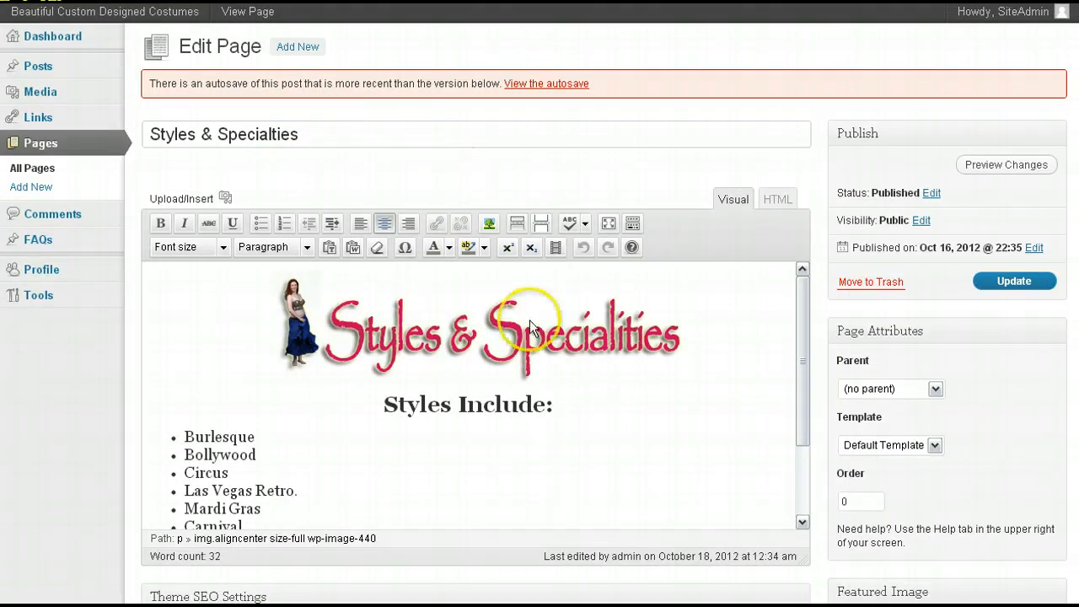
pyautogui.click(36, 174)
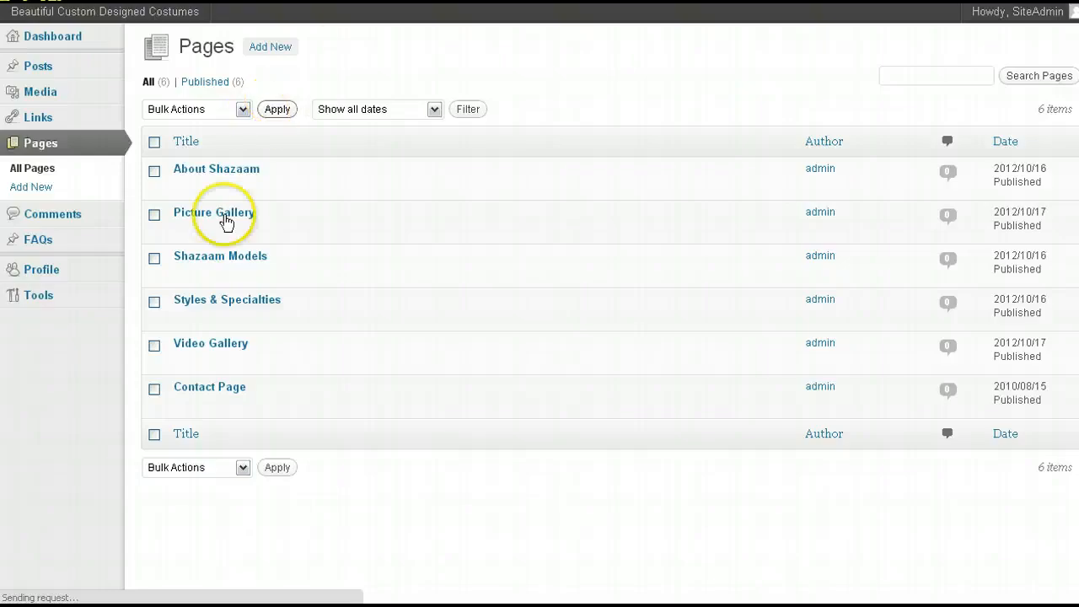
pyautogui.click(221, 301)
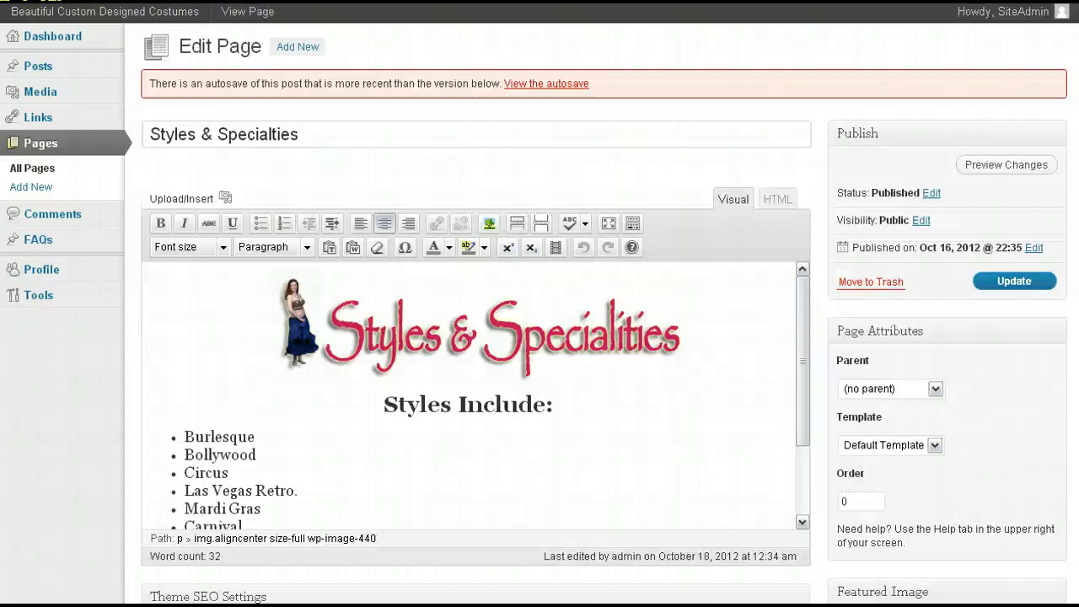
pyautogui.click(244, 12)
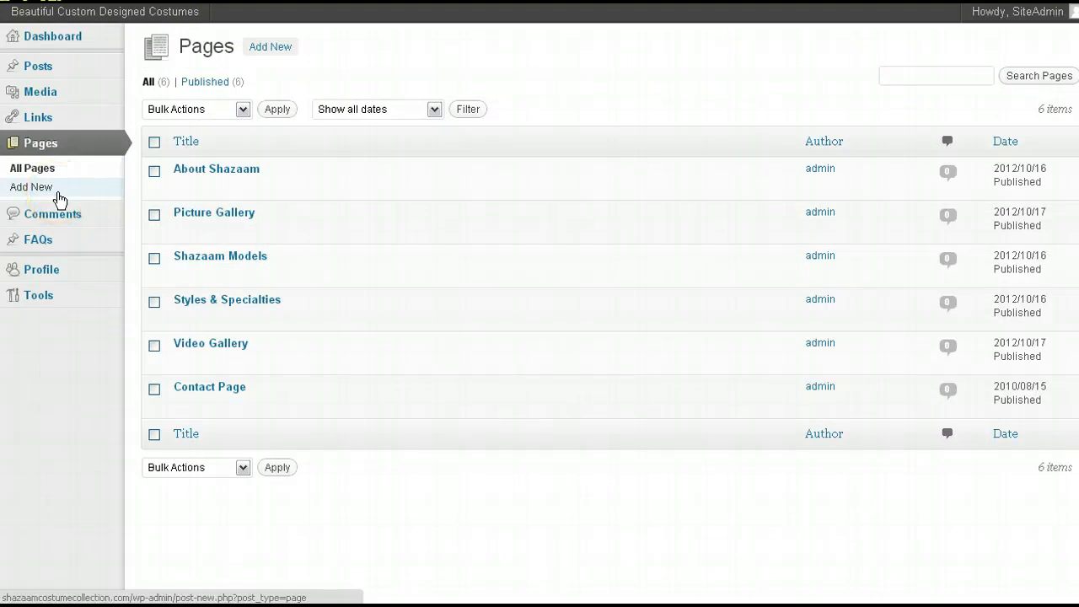
# - Add a new page with the title "Title" and the body text "Content"
pyautogui.click(59, 199)
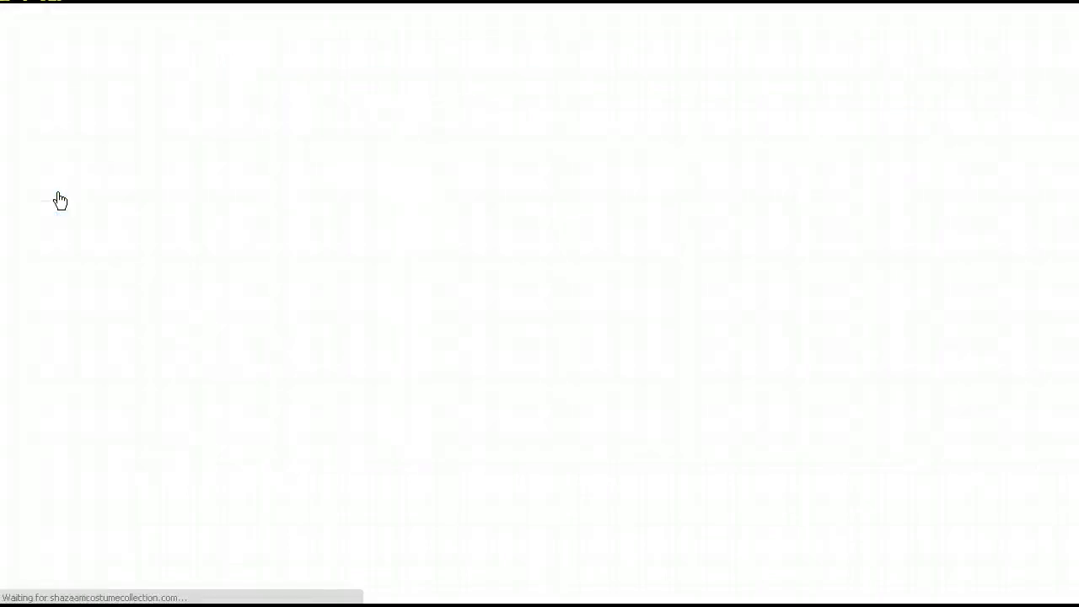
pyautogui.click(528, 193)
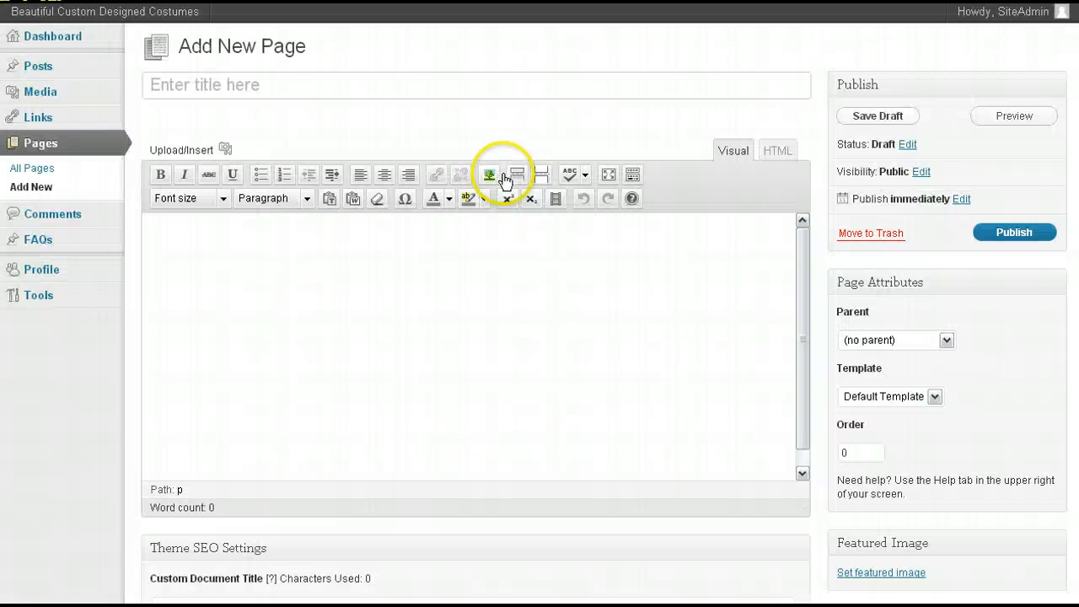
pyautogui.click(474, 80)
pyautogui.click(479, 80)
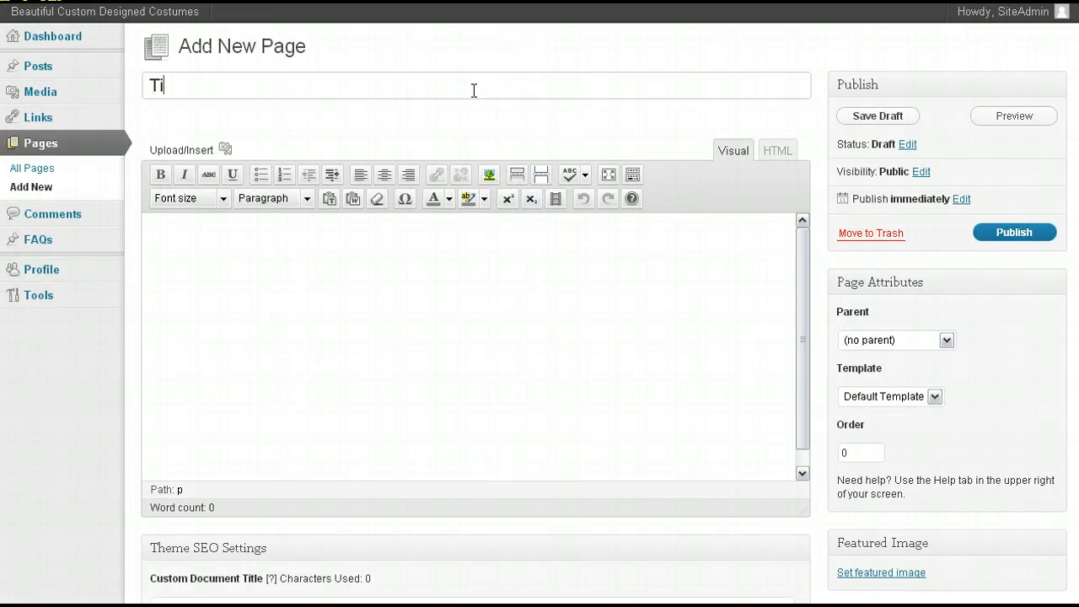
pyautogui.click(495, 274)
pyautogui.write('Content')
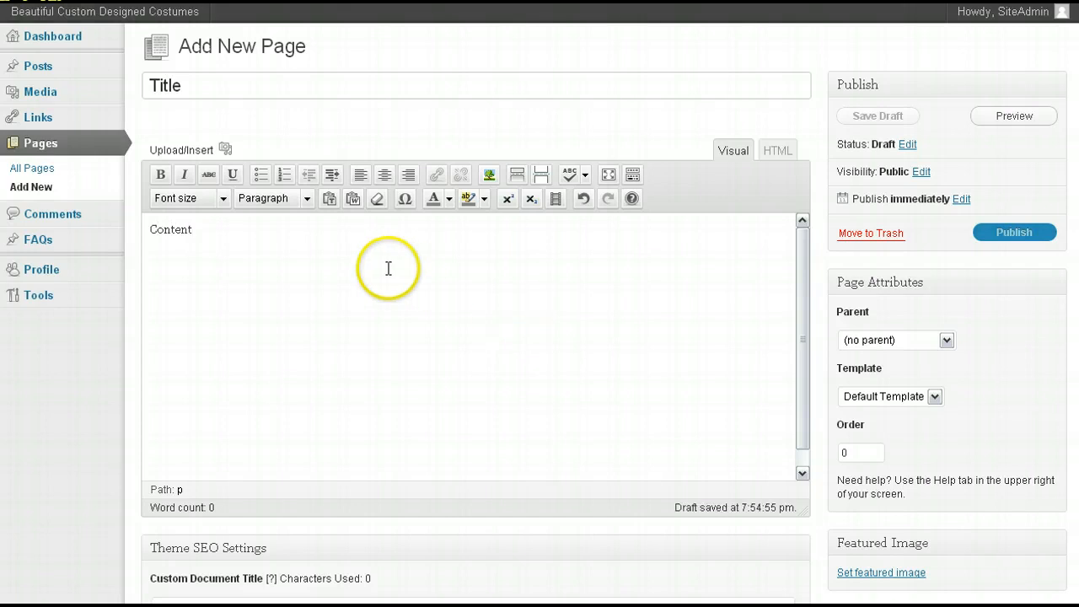
# - Format the "Content" text in the page body as a centred Heading 1
pyautogui.click(251, 260)
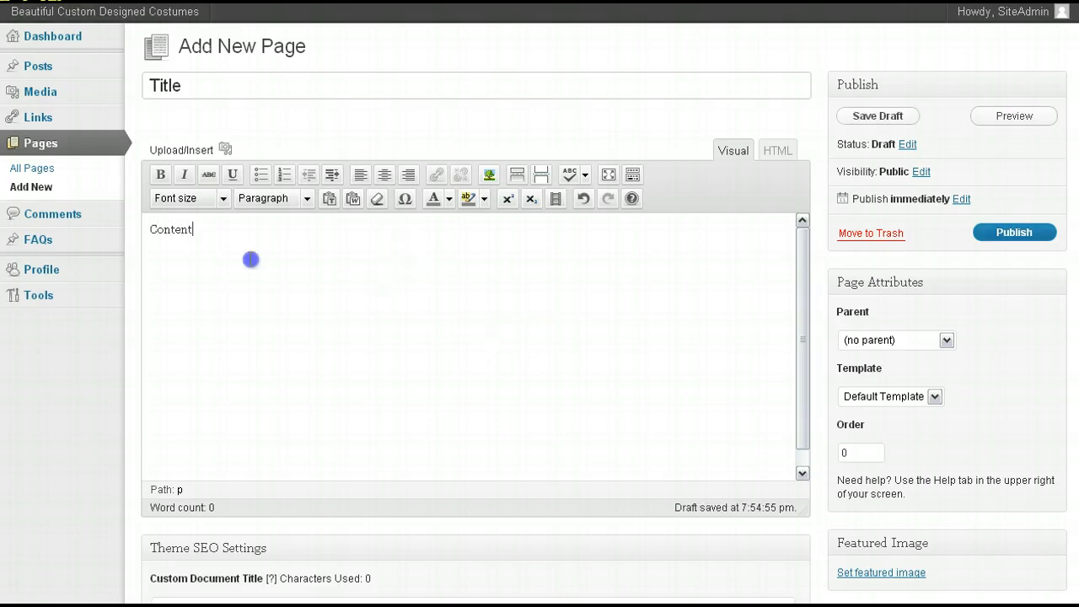
pyautogui.hotkey('ctrl', 'a')
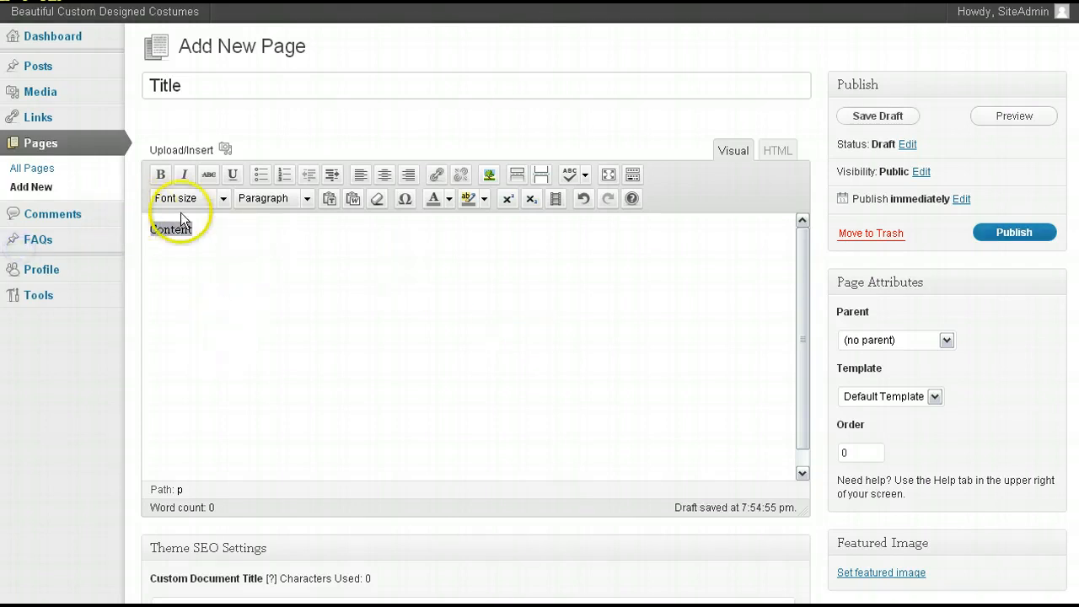
pyautogui.click(223, 201)
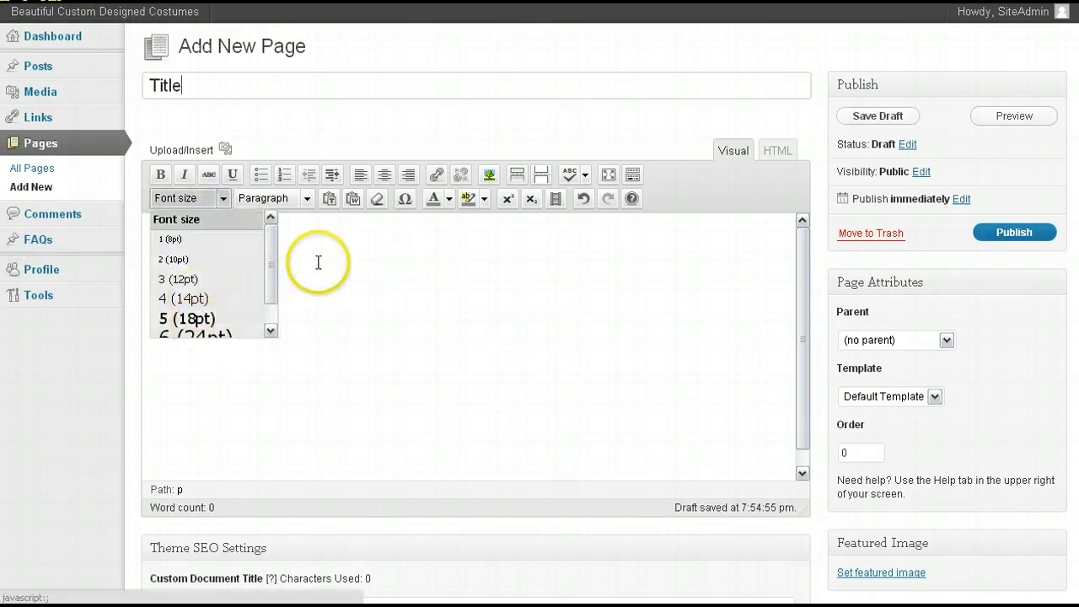
pyautogui.click(307, 201)
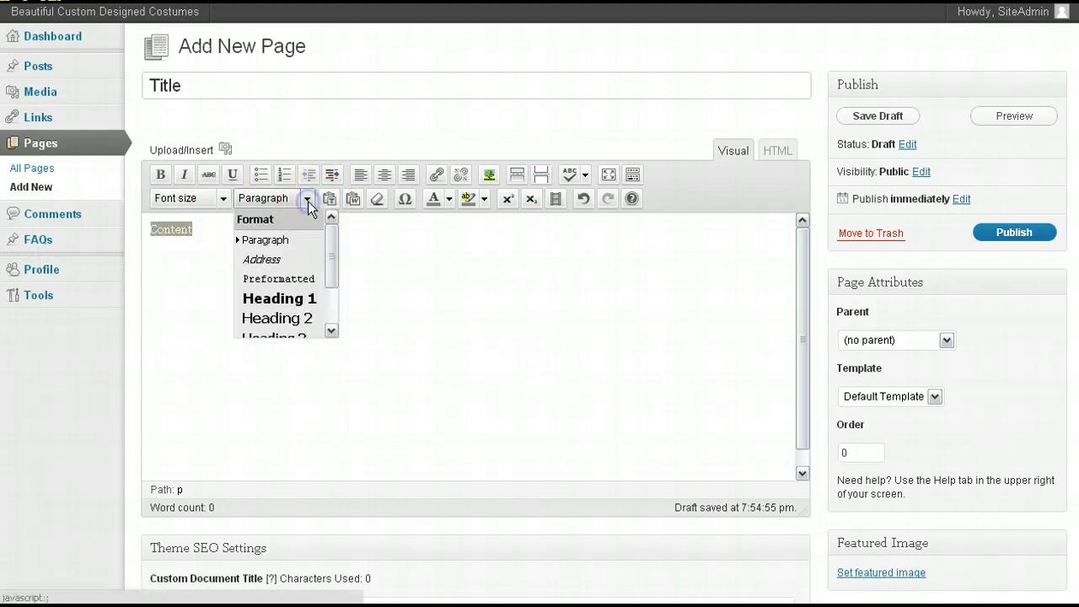
pyautogui.click(310, 300)
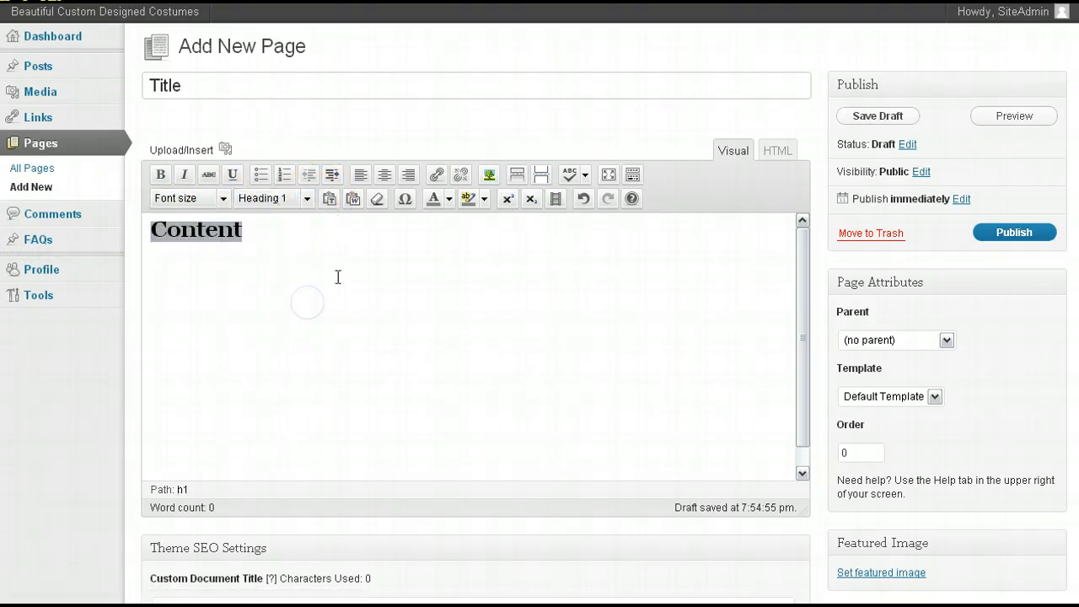
pyautogui.click(384, 174)
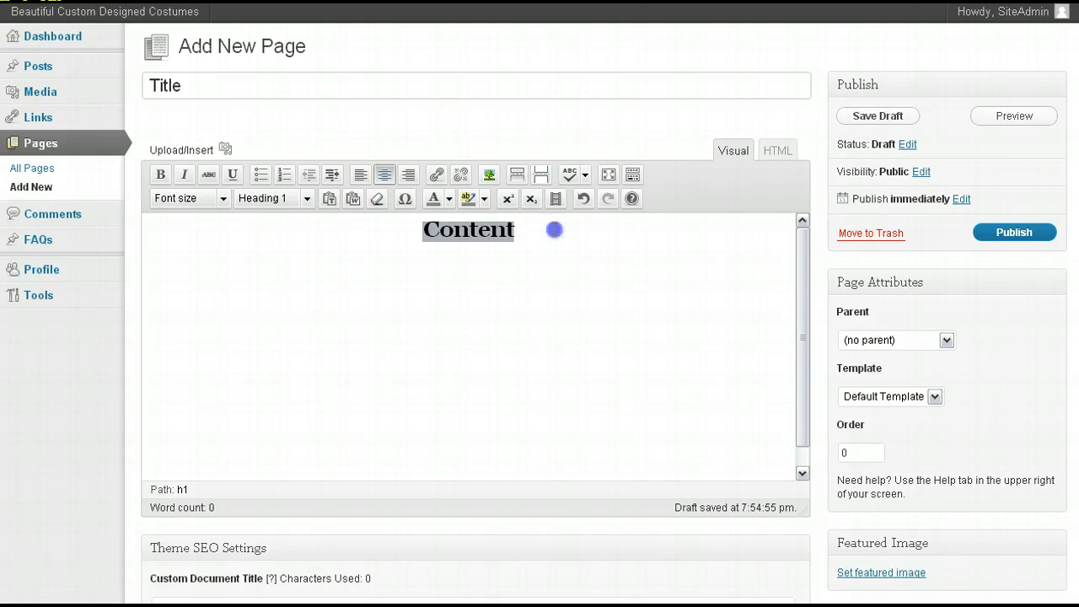
# - Add a paragraph reading "Content.;" below the "Content" heading and look over the page settings
pyautogui.click(554, 230)
pyautogui.press('Return')
pyautogui.write('\\')
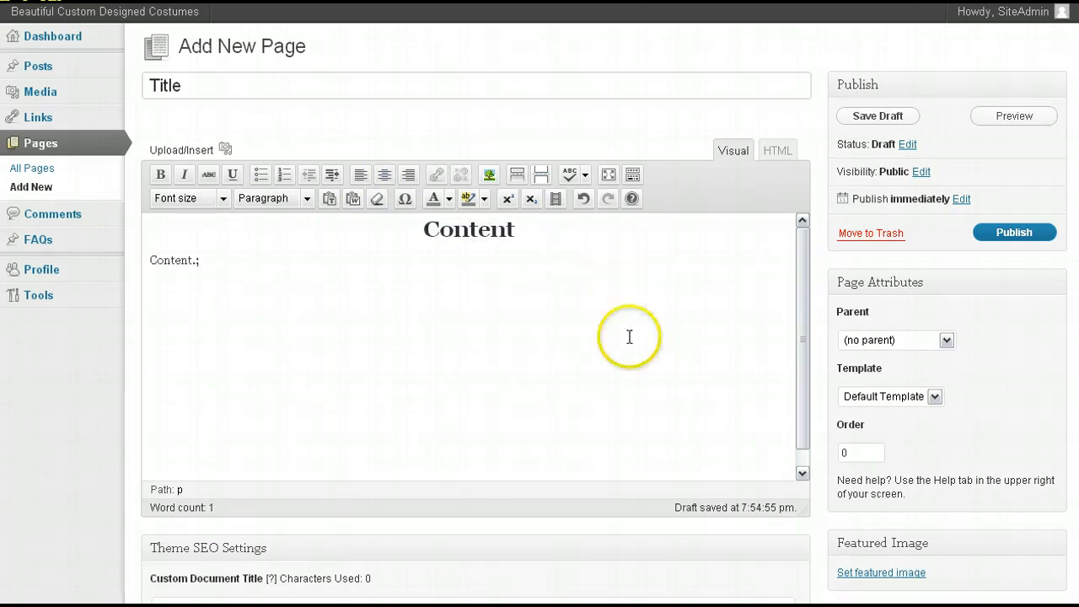
pyautogui.scroll(-2, 980, 270)
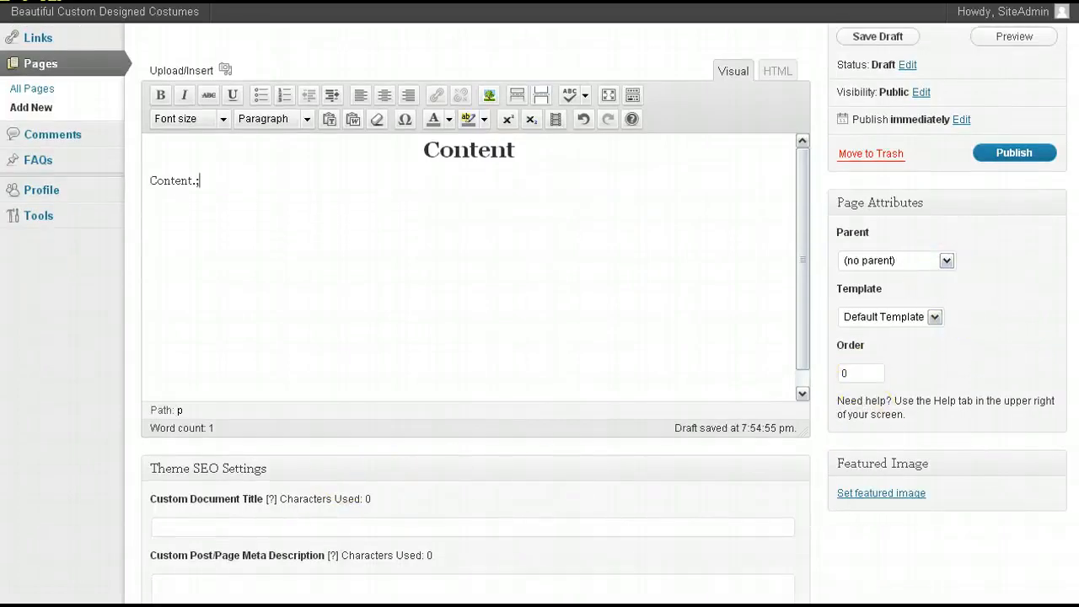
pyautogui.scroll(2, 539, 312)
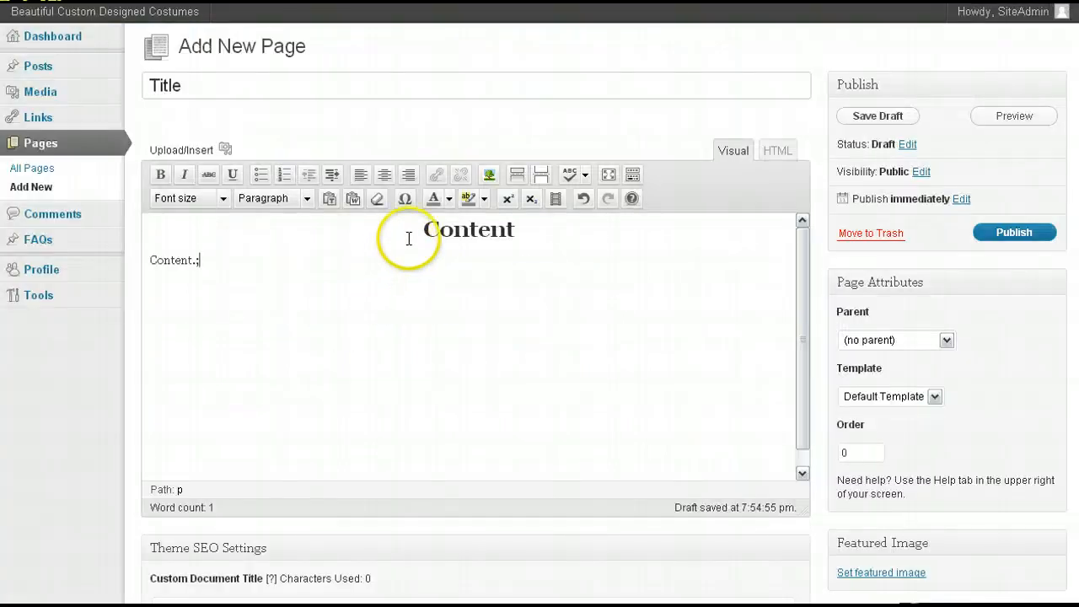
# - View the live site's About Shazaam page, return to the new page, and insert a blank line above the "Content" heading
pyautogui.click(417, 235)
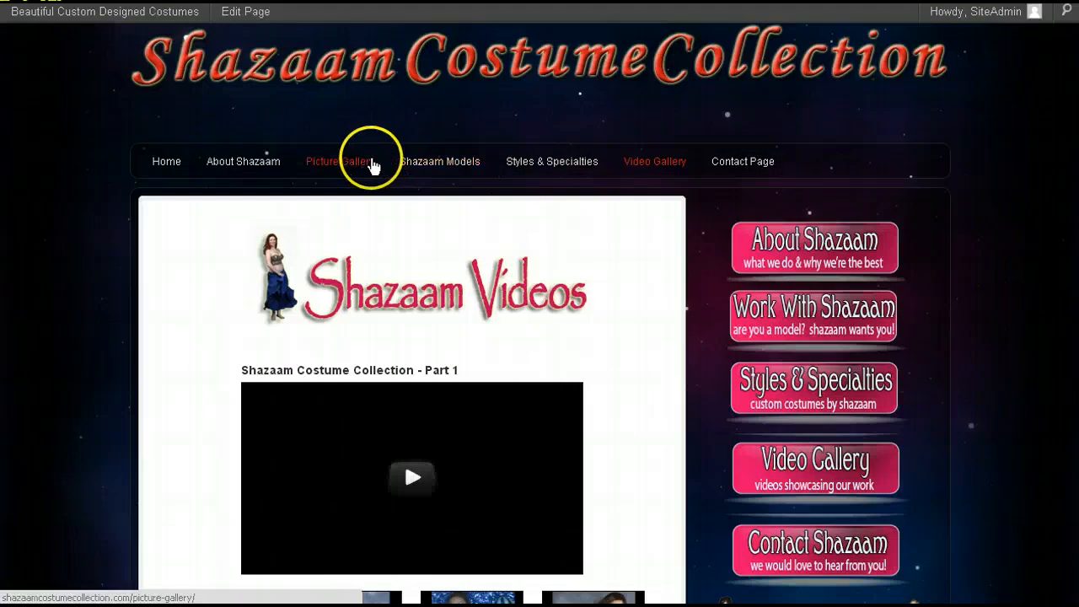
pyautogui.click(258, 164)
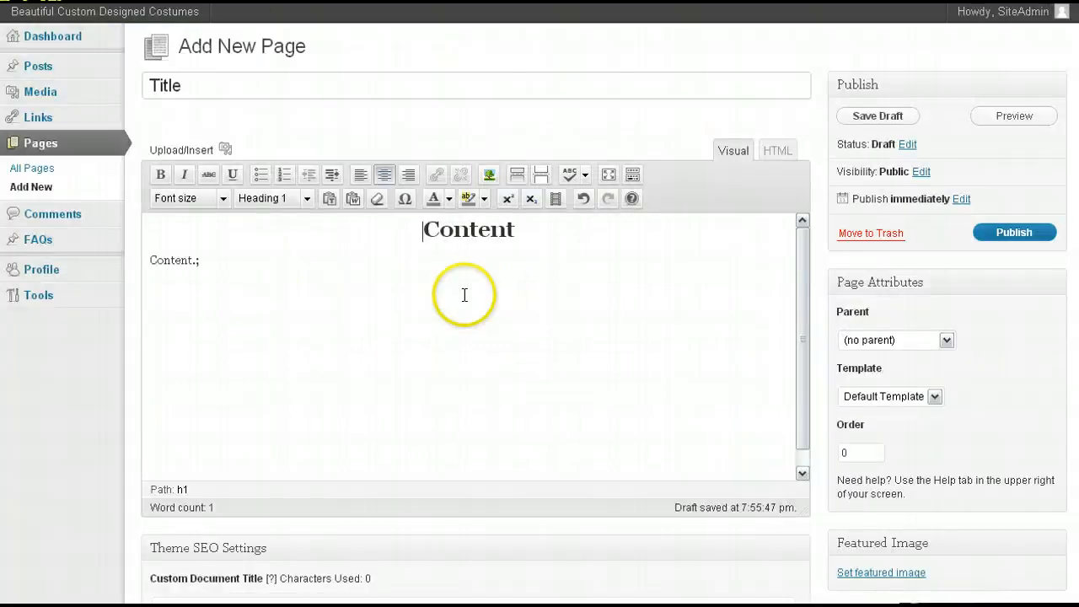
pyautogui.click(424, 228)
pyautogui.press('Return')
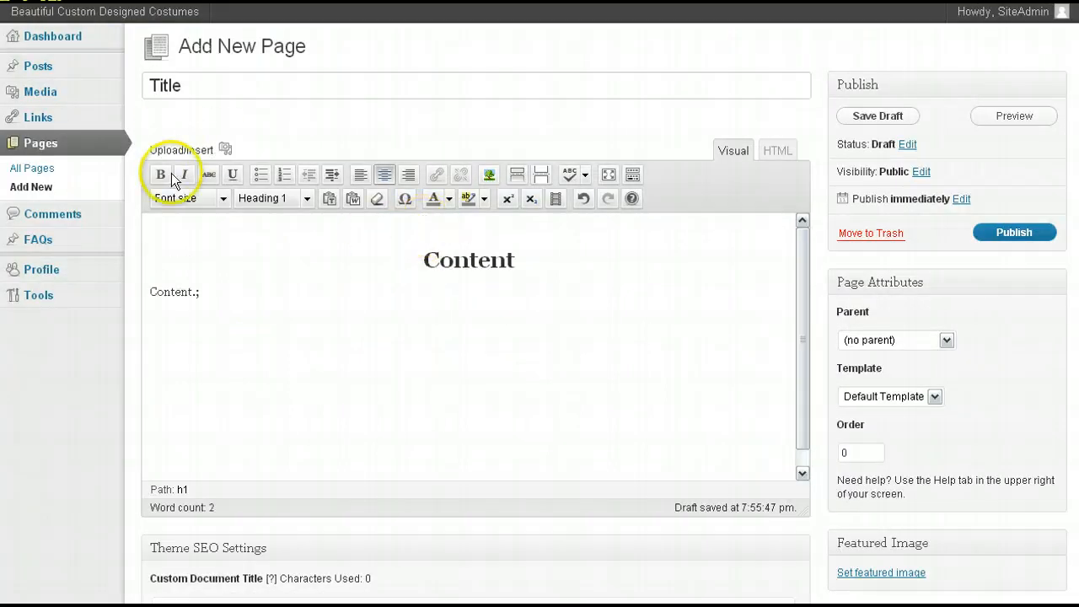
# - Upload contactbanner from the New Folder directory and insert it at full size with no alignment above the "Content" heading
pyautogui.click(225, 150)
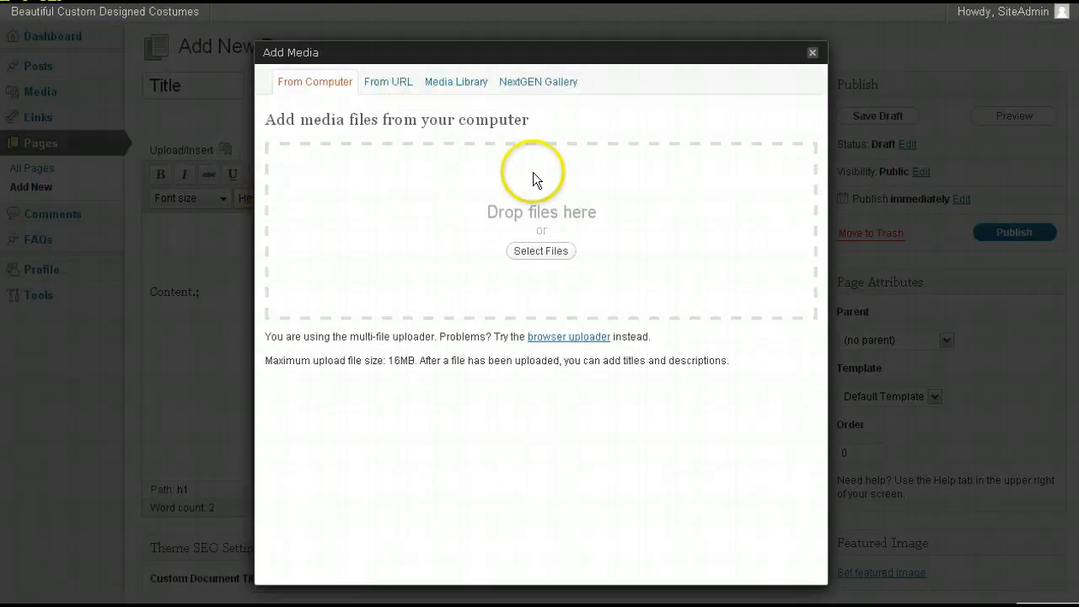
pyautogui.click(541, 251)
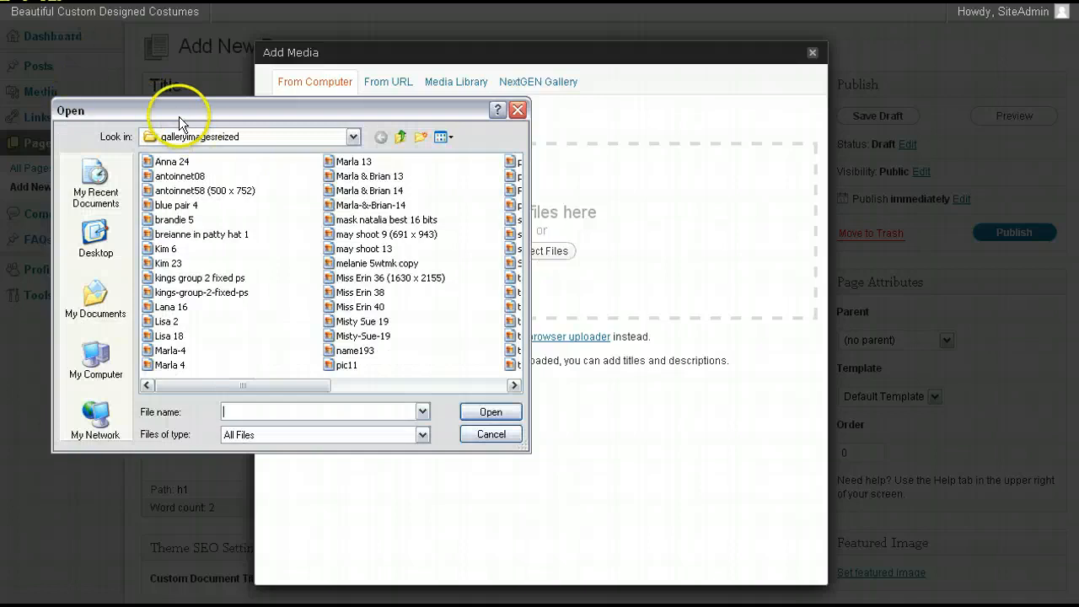
pyautogui.click(400, 137)
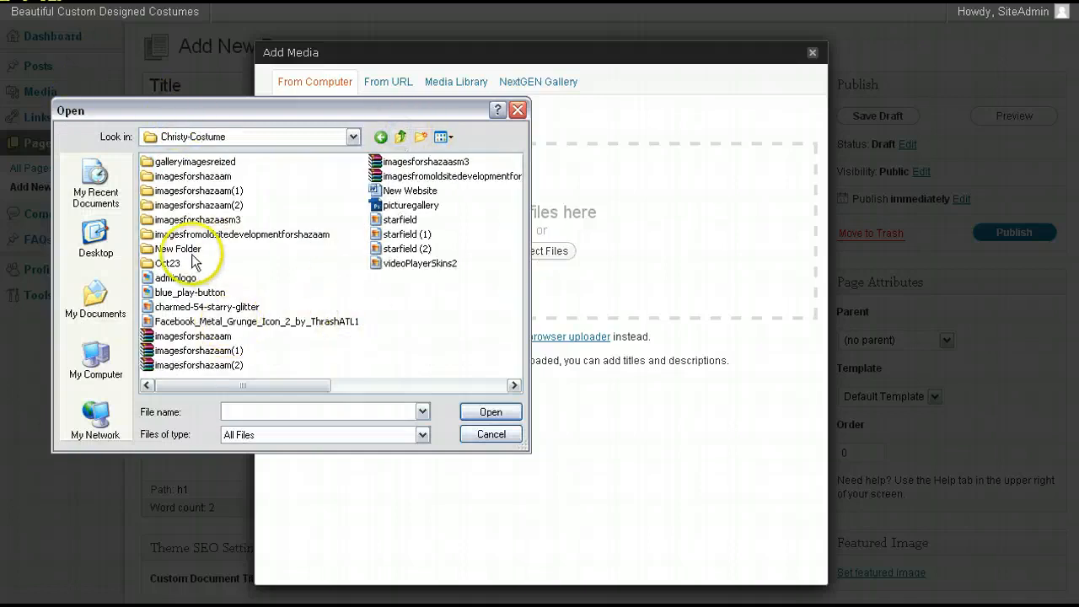
pyautogui.doubleClick(179, 249)
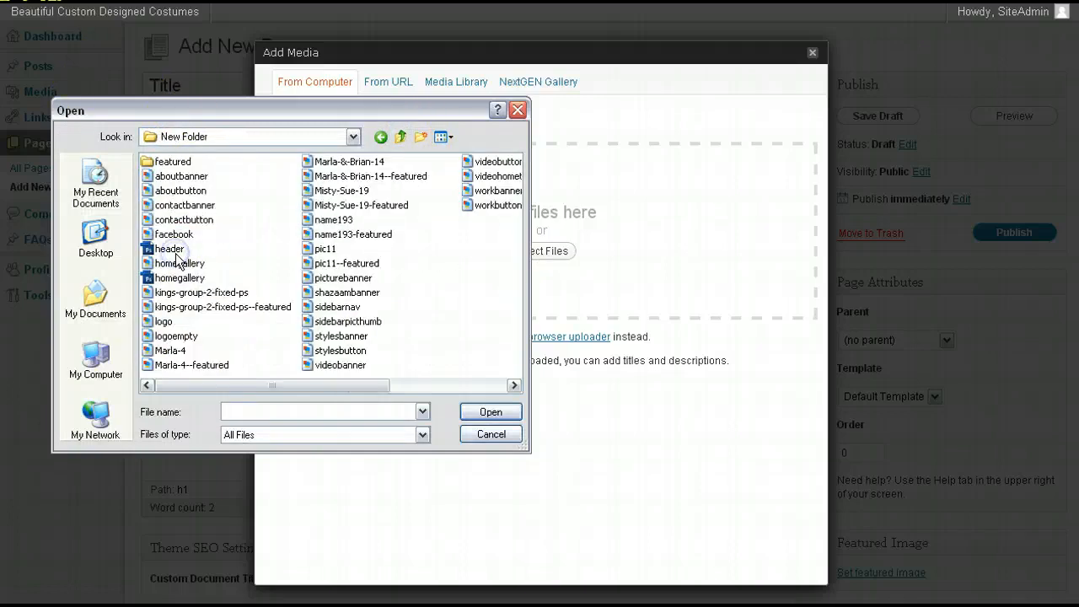
pyautogui.doubleClick(183, 204)
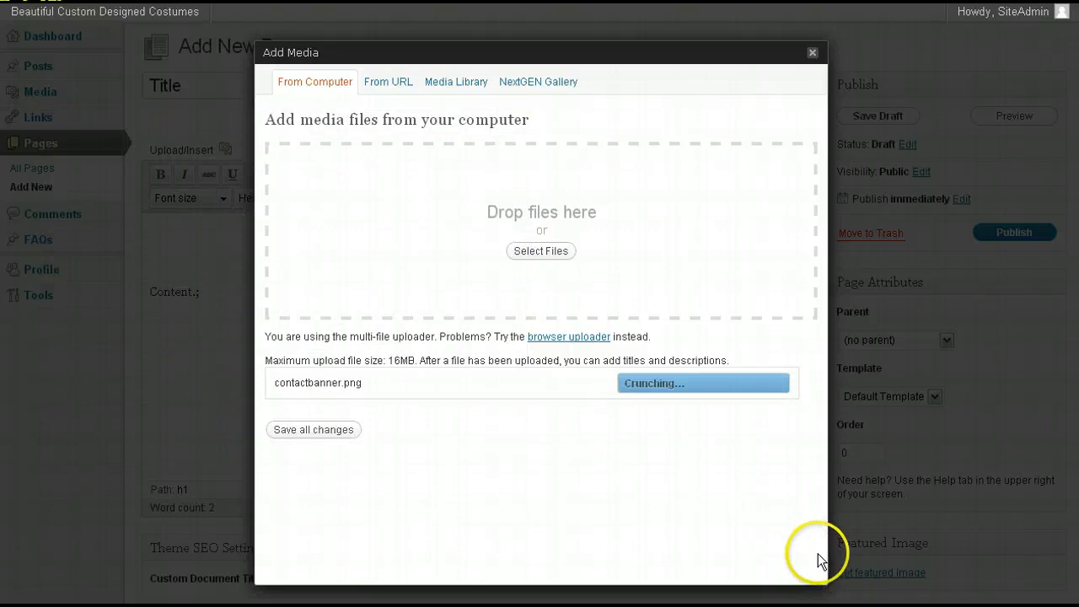
pyautogui.scroll(-5, 818, 553)
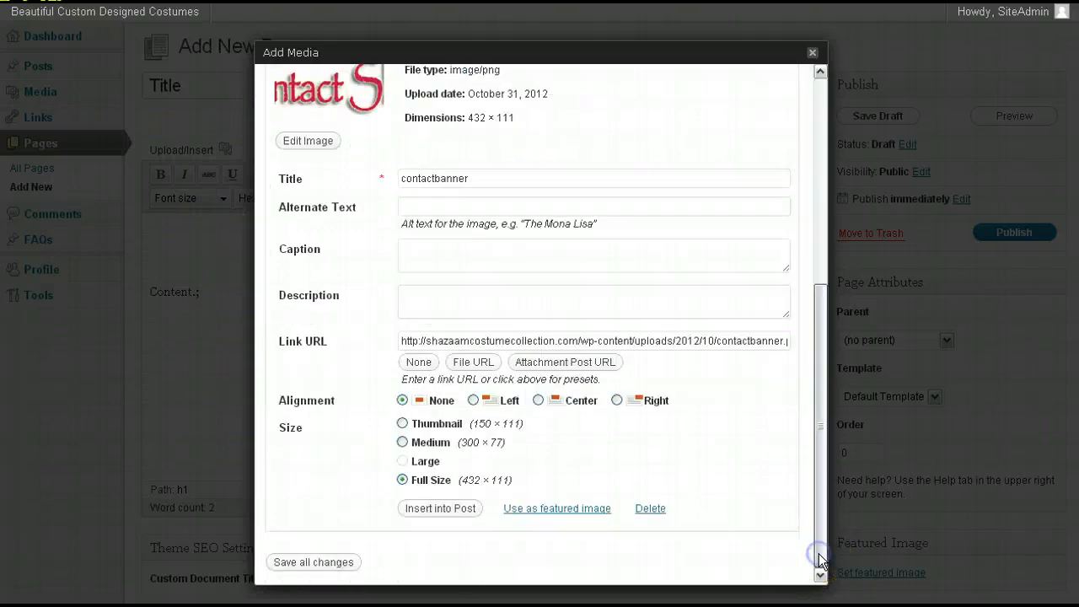
pyautogui.click(444, 509)
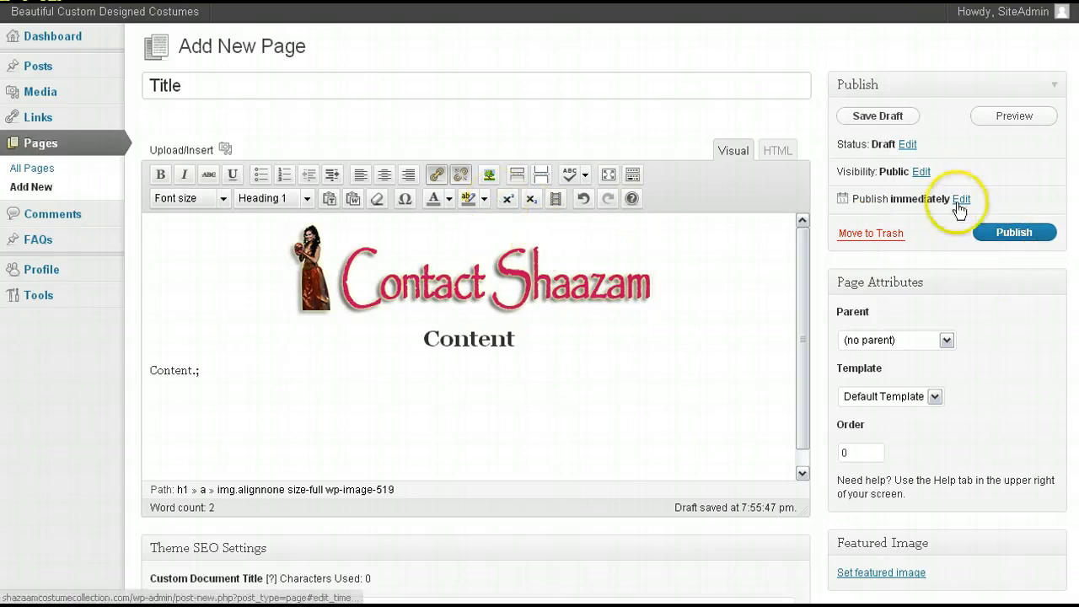
# - Publish the new page and view it on the live site, comparing it with the About Shazaam page
pyautogui.click(1035, 234)
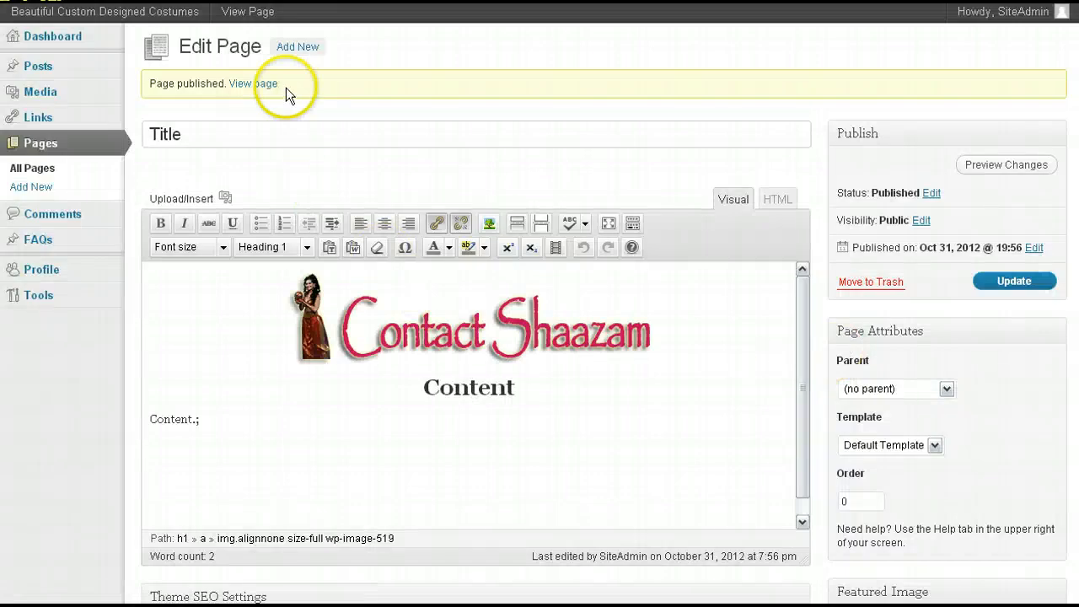
pyautogui.click(264, 86)
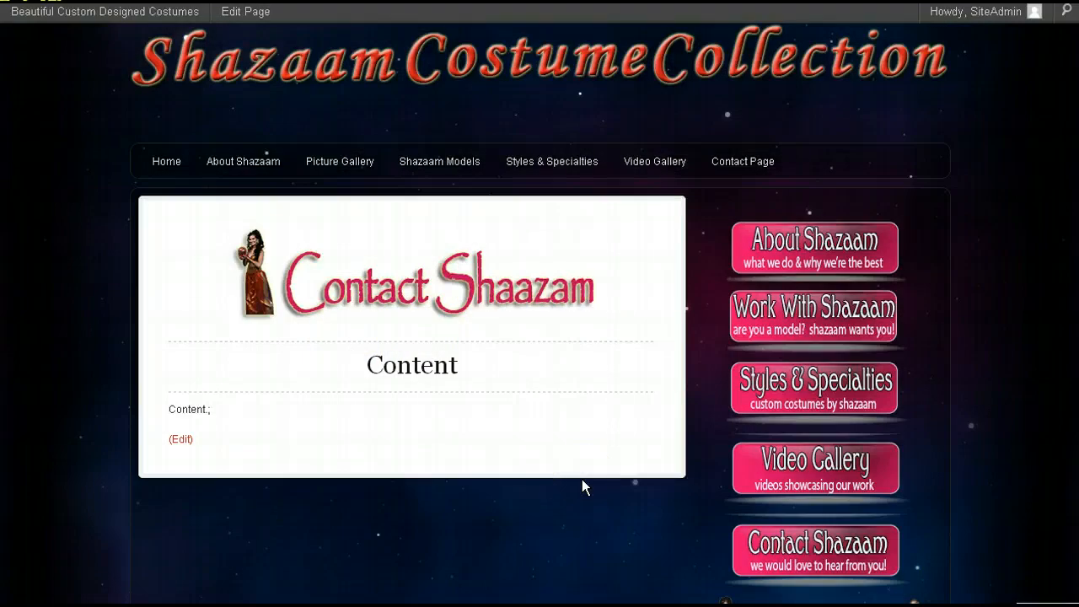
pyautogui.click(243, 161)
pyautogui.hotkey('alt', 'Left')
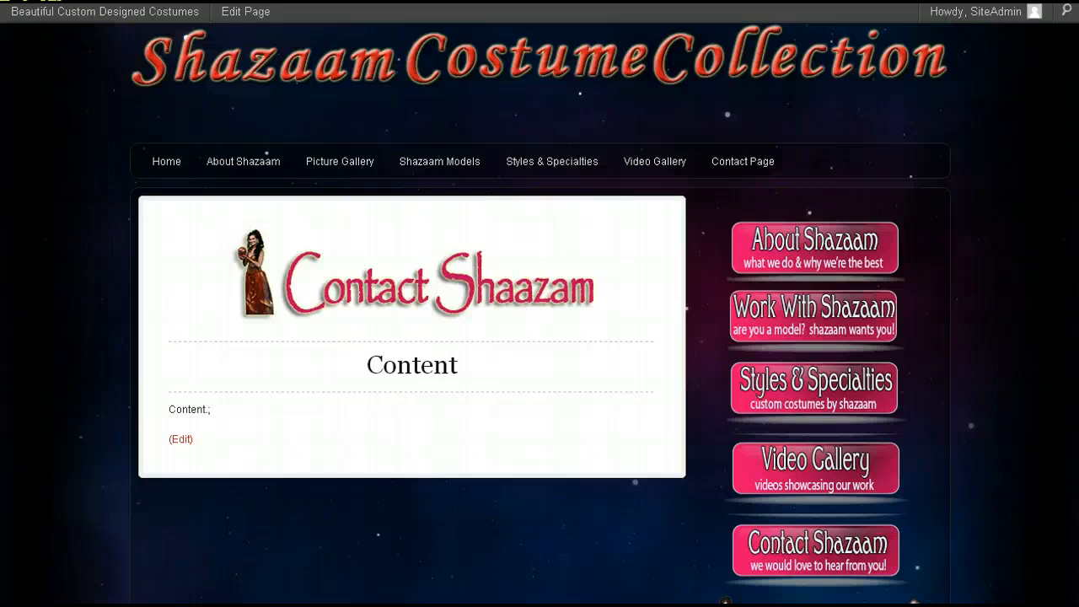